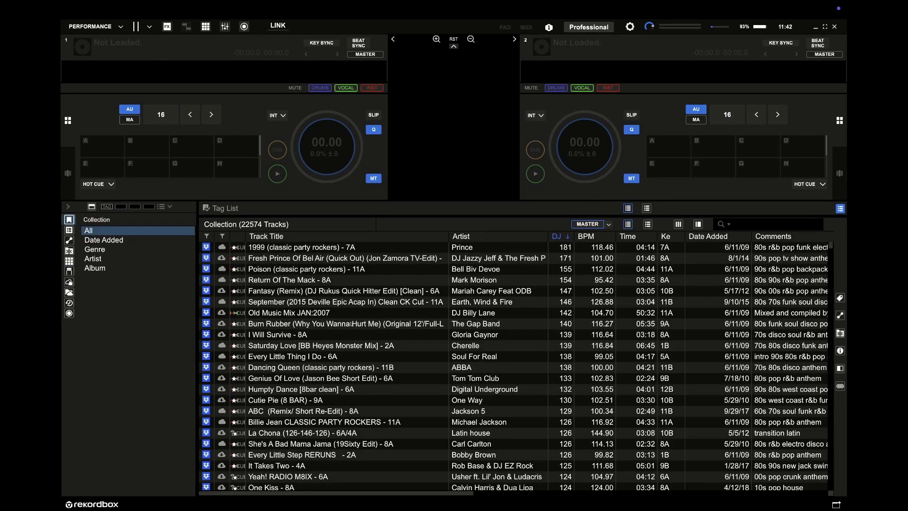
Open the View preferences' Layout settings, show Apple Music among the browser sources, and open that source.
{"action": "left_click", "coordinate": [630, 27]}
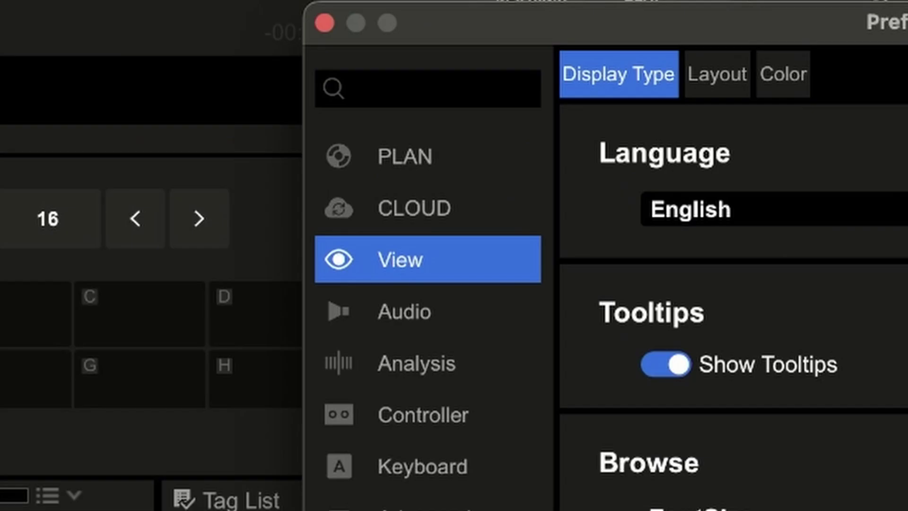
{"action": "left_click", "coordinate": [400, 260]}
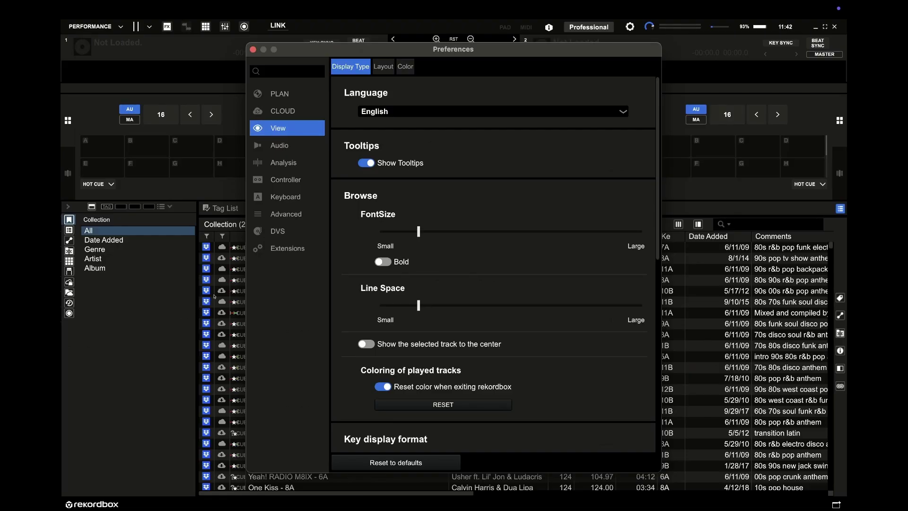
{"action": "left_click", "coordinate": [718, 74]}
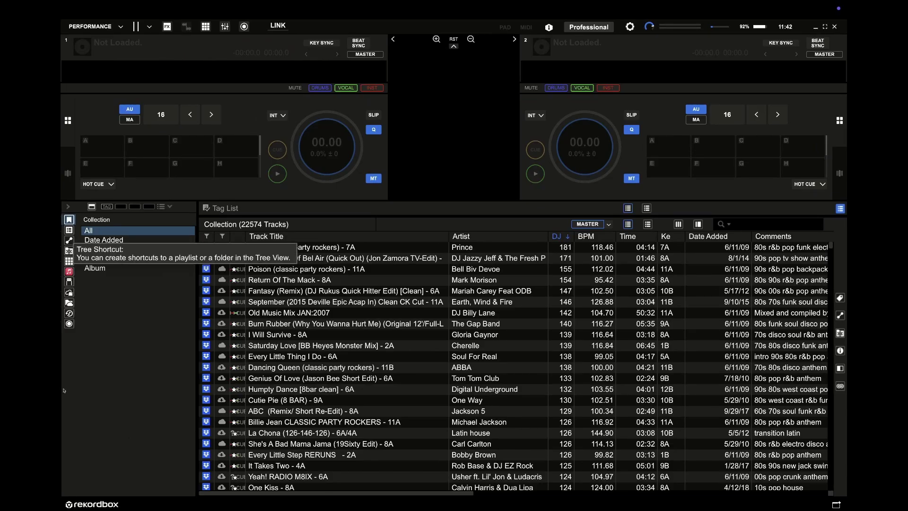
{"action": "left_click", "coordinate": [69, 272]}
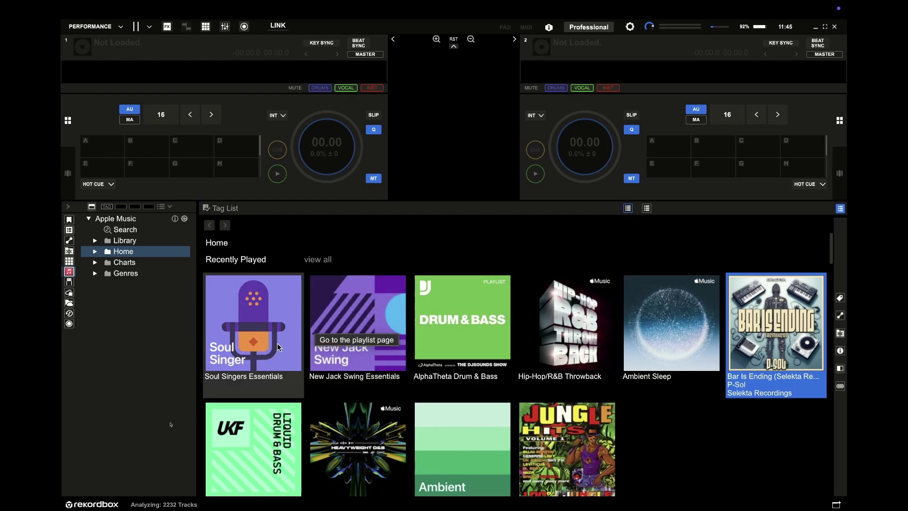
Switch to the Music app and look through its Home page for comparison.
{"action": "key", "text": "ctrl+Right"}
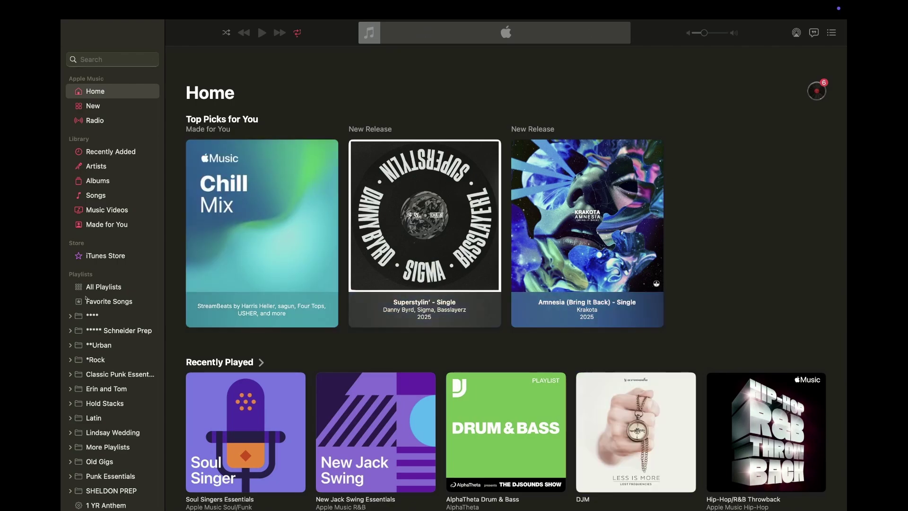
{"action": "scroll", "coordinate": [185, 164], "scroll_direction": "down", "scroll_amount": 5}
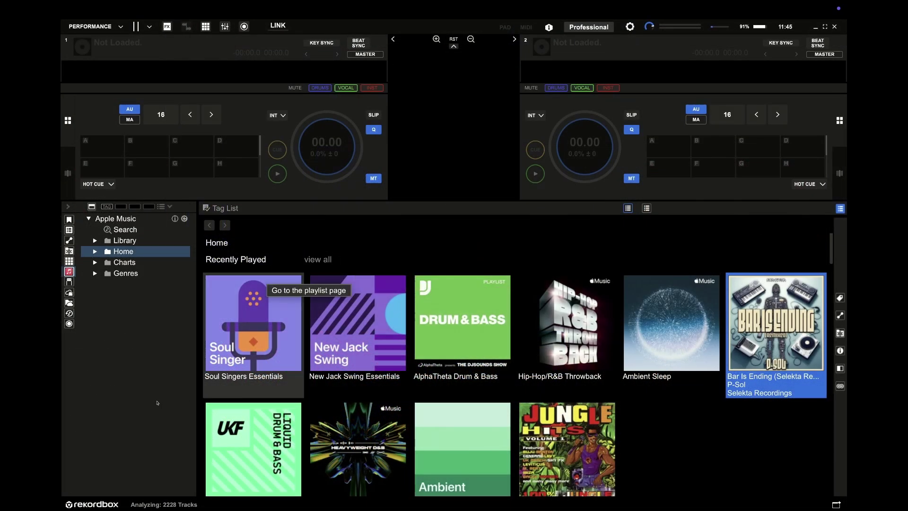
Return to rekordbox, open the Soul Singers Essentials playlist from Recently Played, and go to the Diana Ross artist page.
{"action": "left_click", "coordinate": [263, 291]}
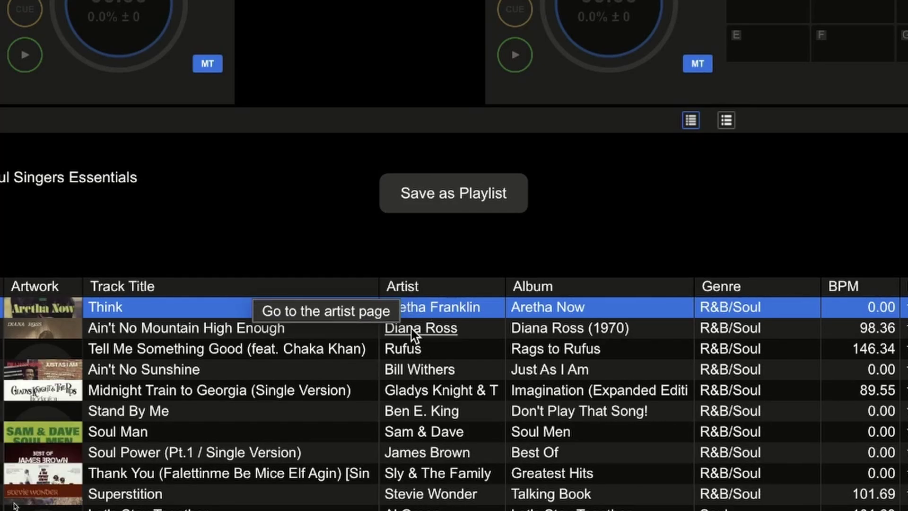
{"action": "key", "text": "Down"}
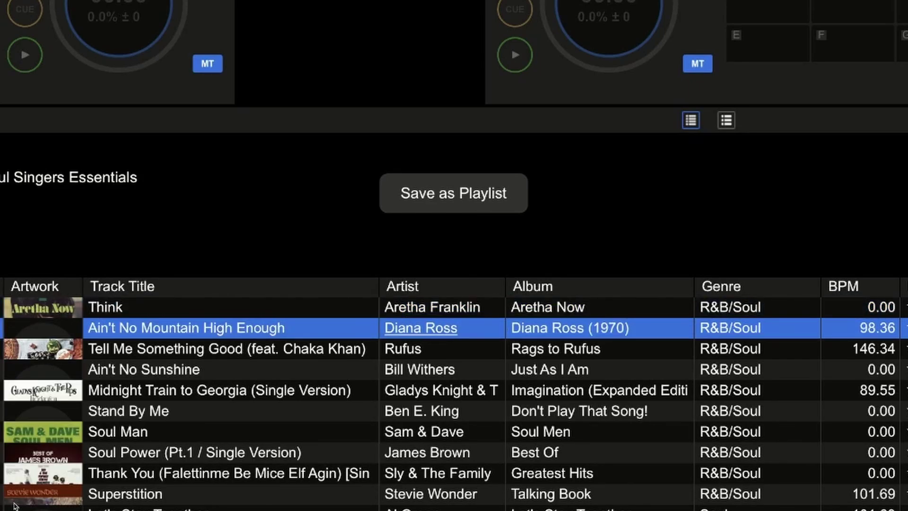
{"action": "left_click", "coordinate": [421, 328]}
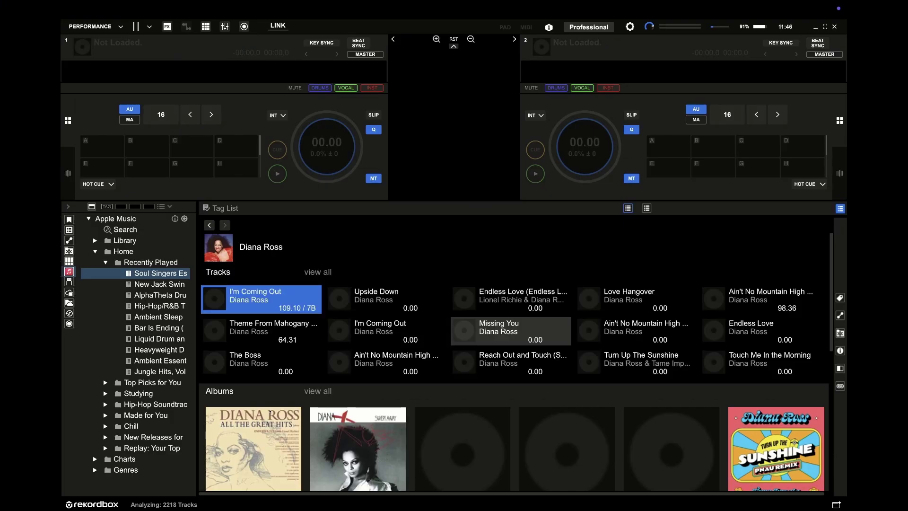
Look through the tracks and albums on the Diana Ross artist page.
{"action": "key", "text": "Left"}
{"action": "key", "text": "Down"}
{"action": "scroll", "coordinate": [239, 428], "scroll_direction": "down", "scroll_amount": 6}
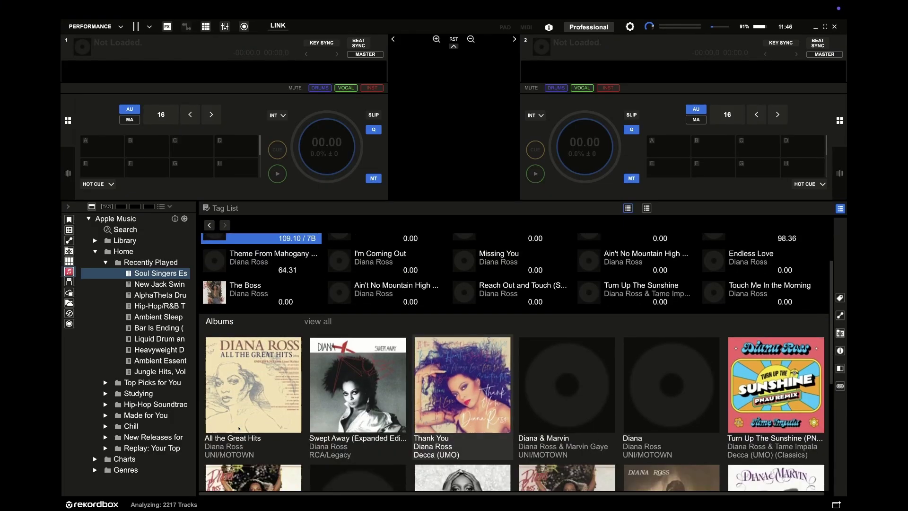
{"action": "scroll", "coordinate": [239, 428], "scroll_direction": "up", "scroll_amount": 3}
{"action": "scroll", "coordinate": [416, 355], "scroll_direction": "up", "scroll_amount": 3}
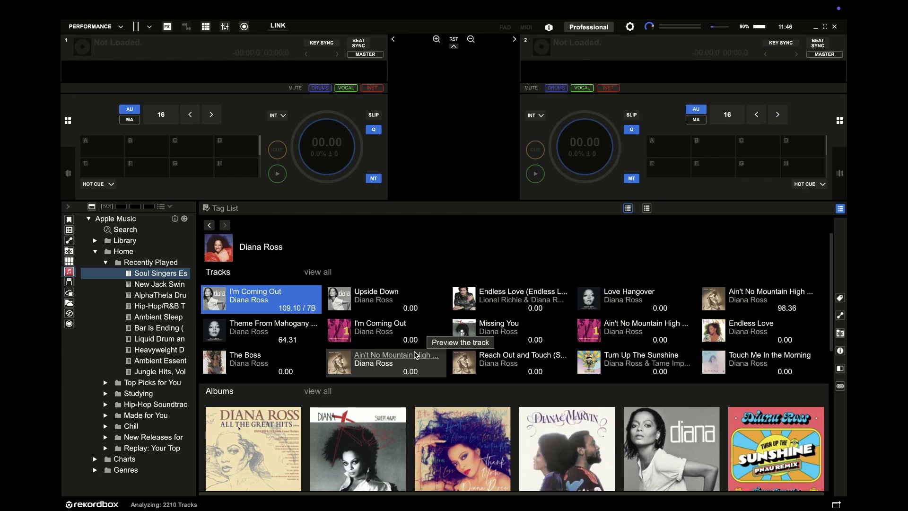
View New Jack Swing Essentials, return to Soul Singers Essentials, and open its saved copy among the rekordbox playlists.
{"action": "left_click", "coordinate": [160, 284]}
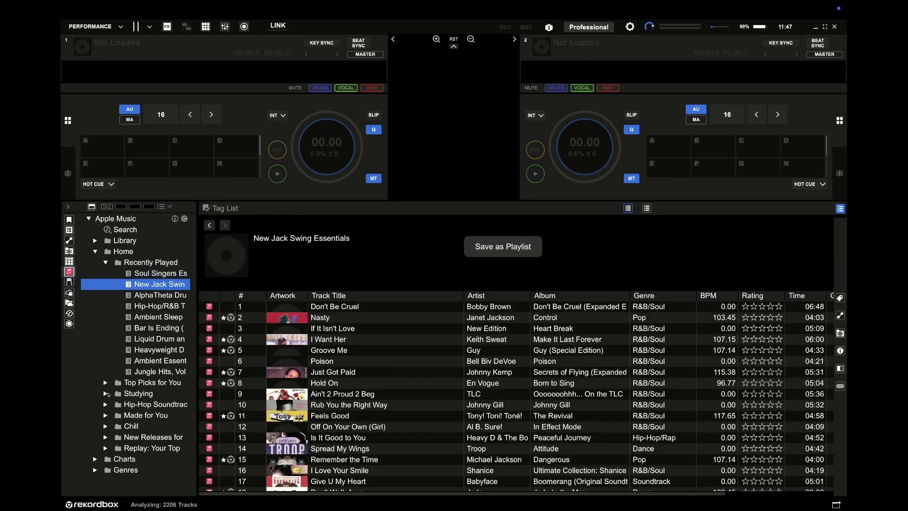
{"action": "key", "text": "Up"}
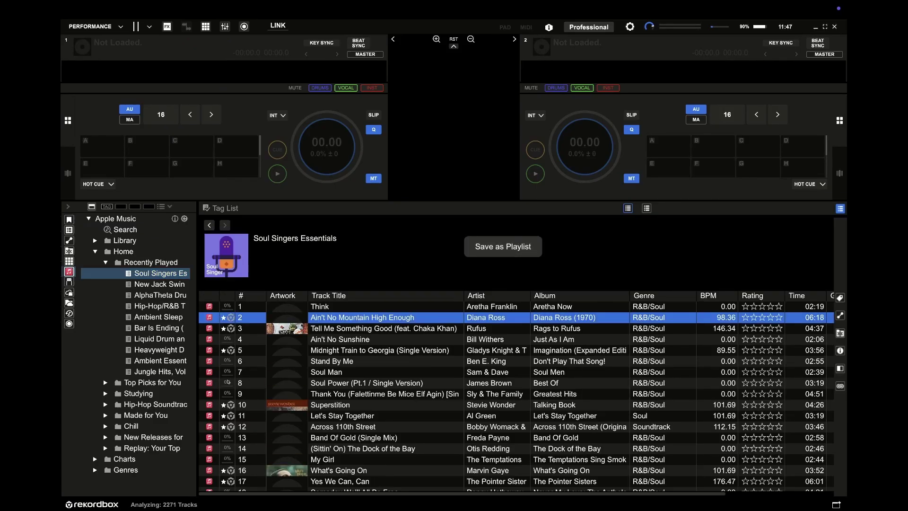
{"action": "left_click", "coordinate": [69, 230]}
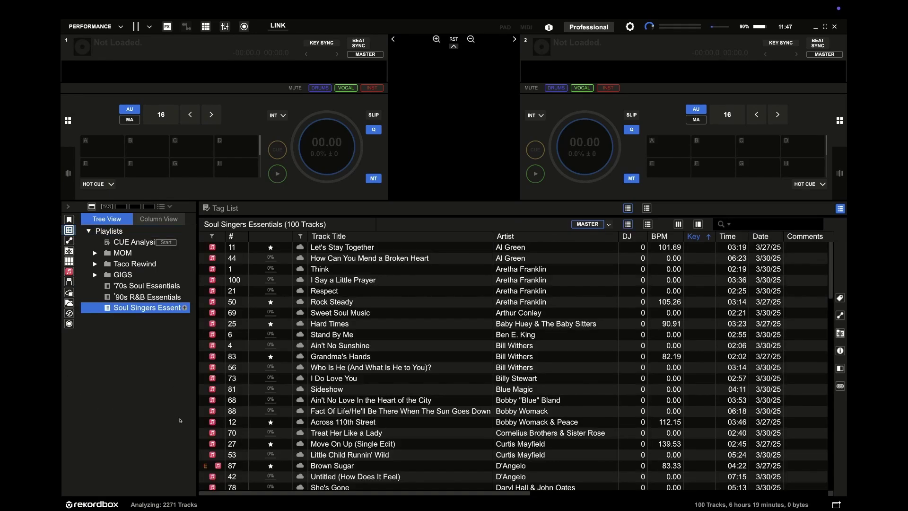
In the Music app, add the New Jack Swing Essentials playlist to the library.
{"action": "mouse_move", "coordinate": [299, 339]}
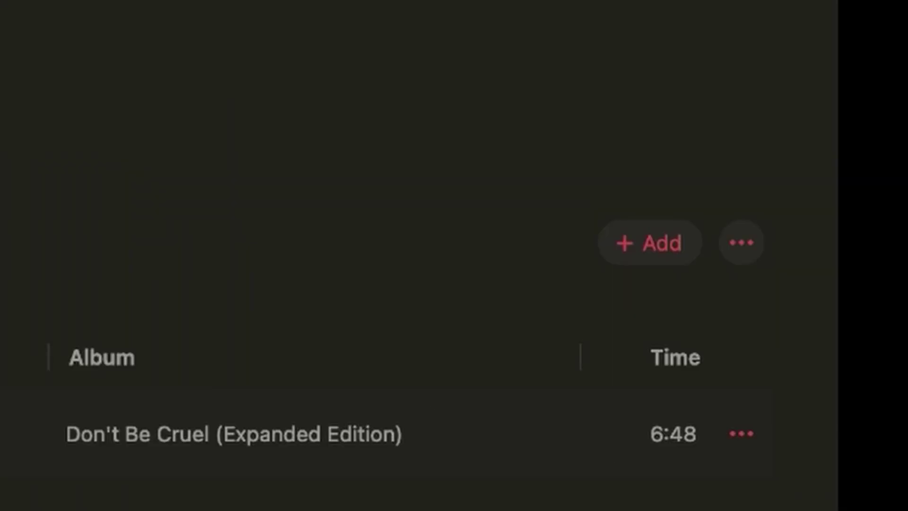
{"action": "left_click", "coordinate": [650, 243]}
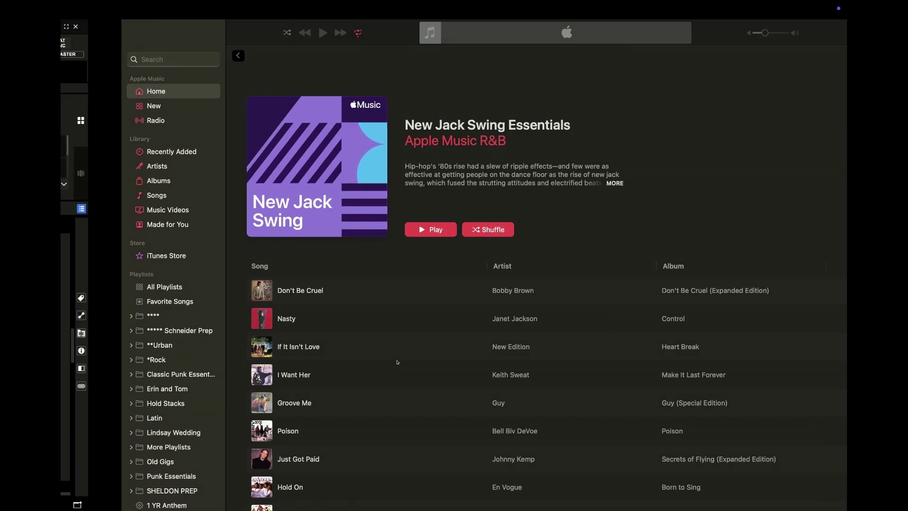
Switch back to rekordbox and find the New Jack Swing playlist under Recently Added in the Apple Music Library.
{"action": "key", "text": "super+Tab"}
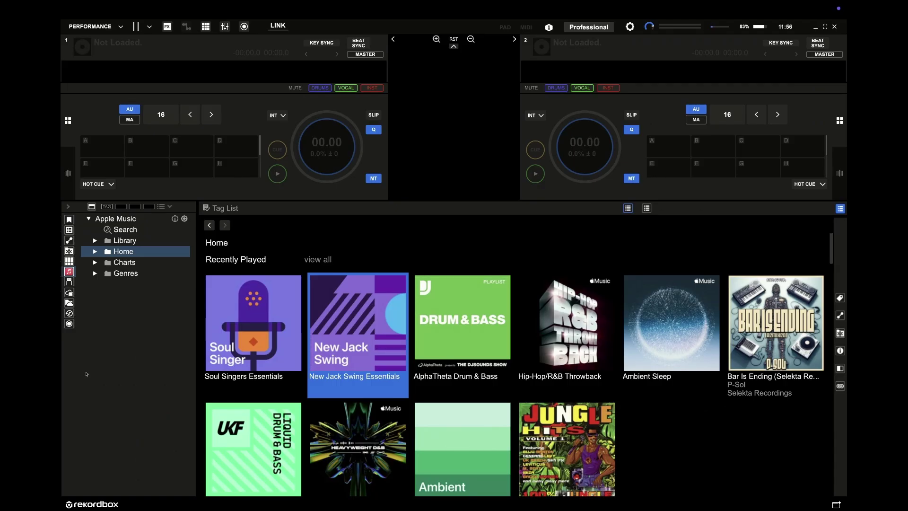
{"action": "key", "text": "Up"}
{"action": "key", "text": "Right"}
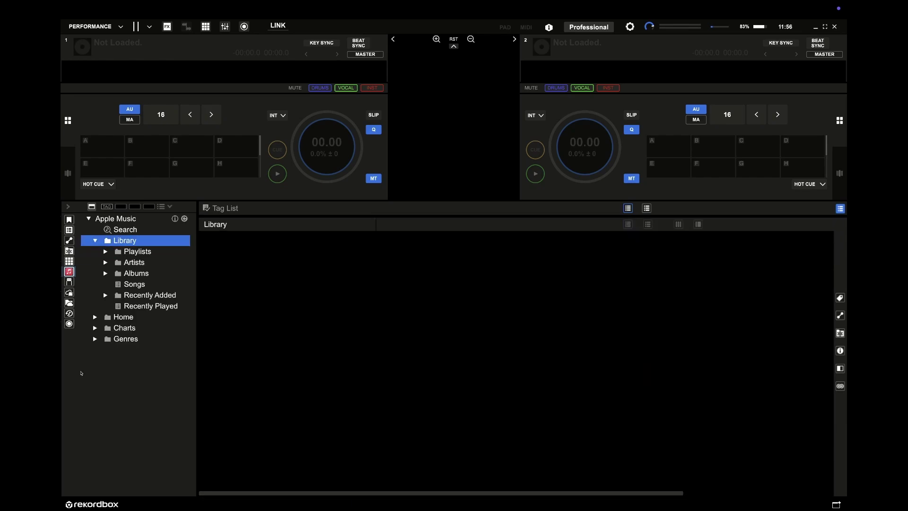
{"action": "key", "text": "Down"}
{"action": "key", "text": "Down"}
{"action": "key", "text": "Down"}
{"action": "key", "text": "Down"}
{"action": "key", "text": "Down"}
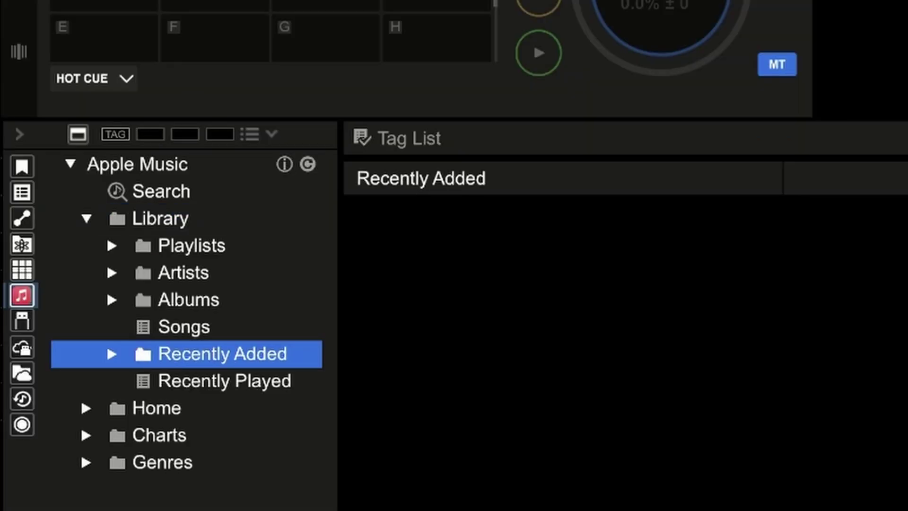
{"action": "key", "text": "Right"}
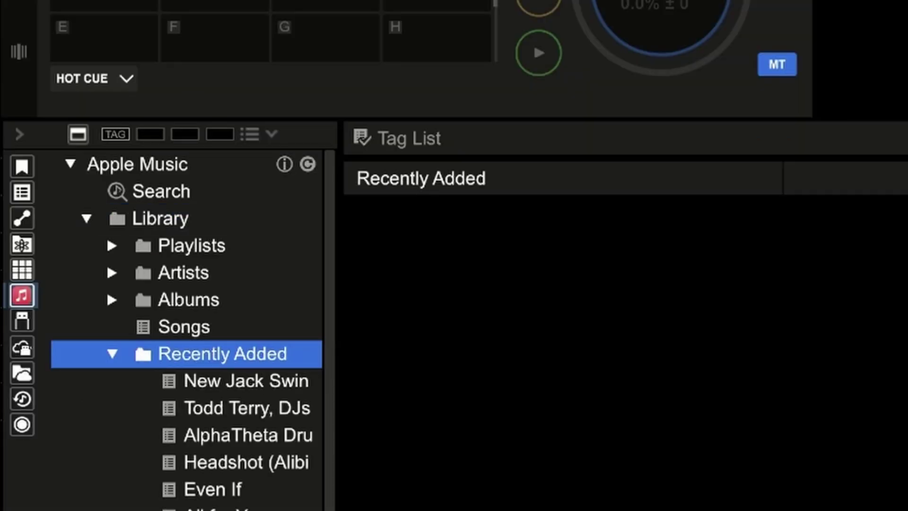
{"action": "key", "text": "Down"}
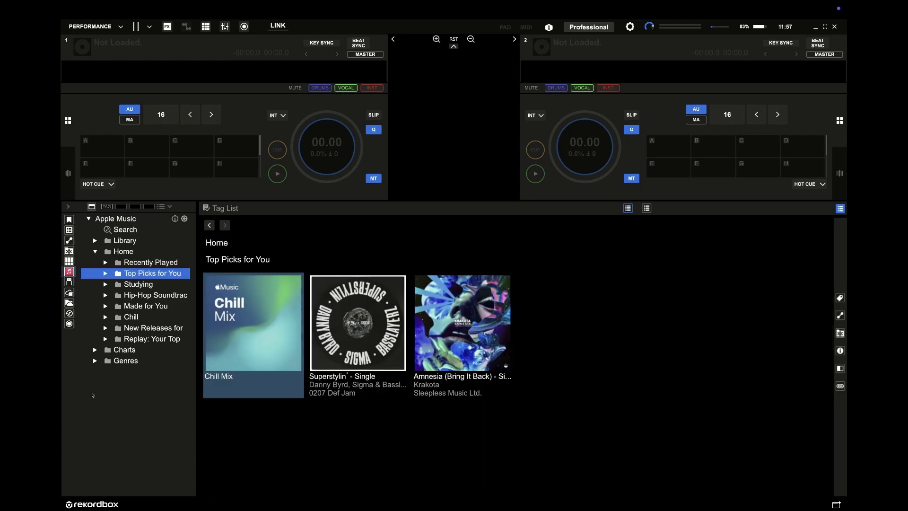
Browse the Home categories from Studying through Replay: Your Top Music, and collapse the Home folder.
{"action": "key", "text": "Down"}
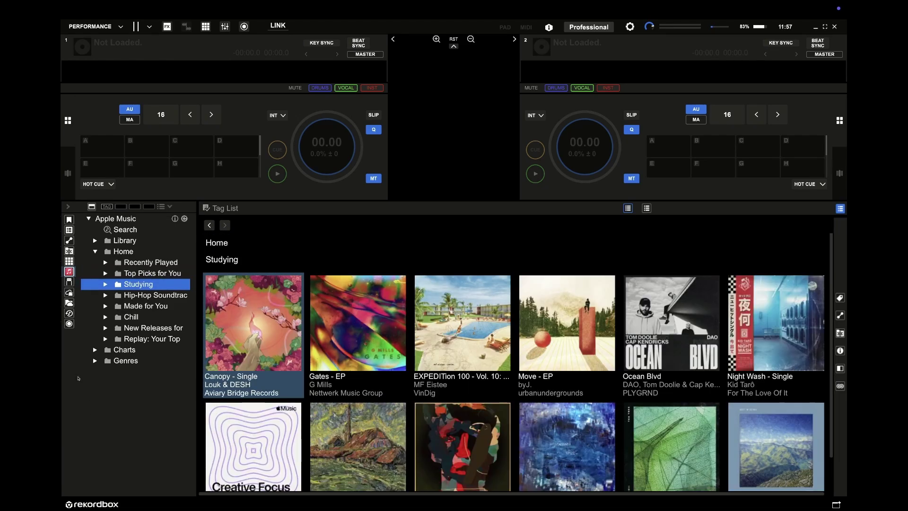
{"action": "key", "text": "Down"}
{"action": "key", "text": "Down"}
{"action": "key", "text": "Down"}
{"action": "key", "text": "Down"}
{"action": "key", "text": "Down"}
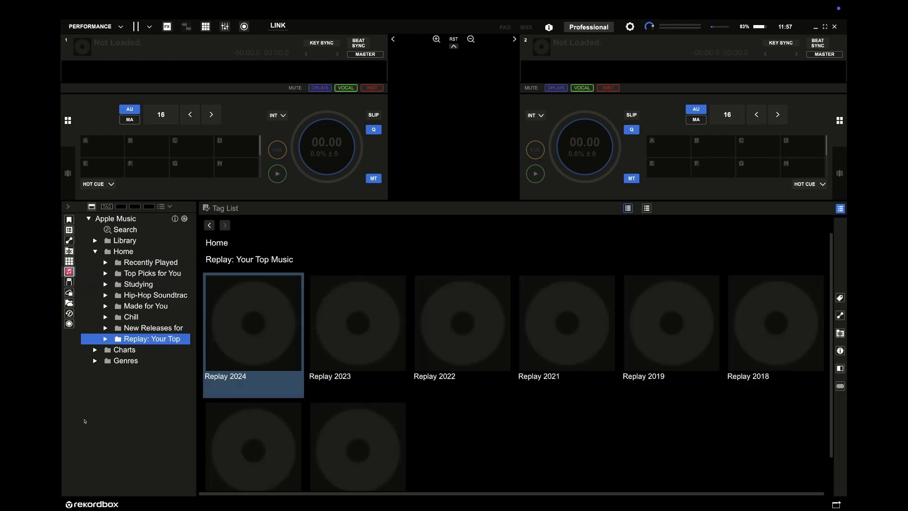
{"action": "key", "text": "Right"}
{"action": "key", "text": "Left"}
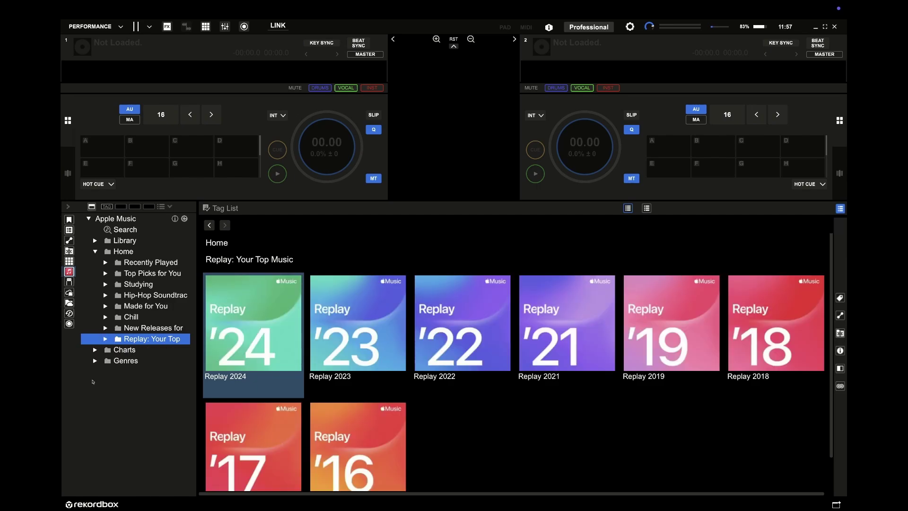
{"action": "key", "text": "Left"}
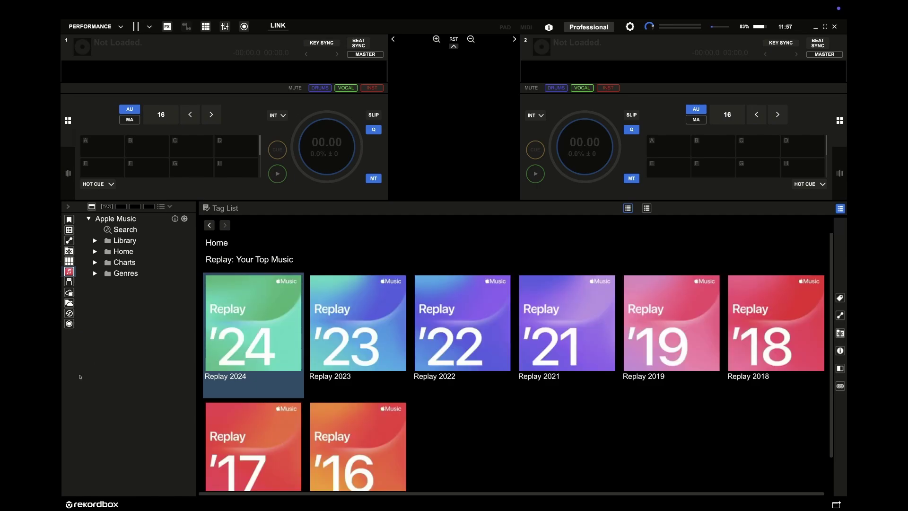
In the Library, view the Todd Terry DJsounds Show playlist under Recently Added and the Recently Played list.
{"action": "key", "text": "Right"}
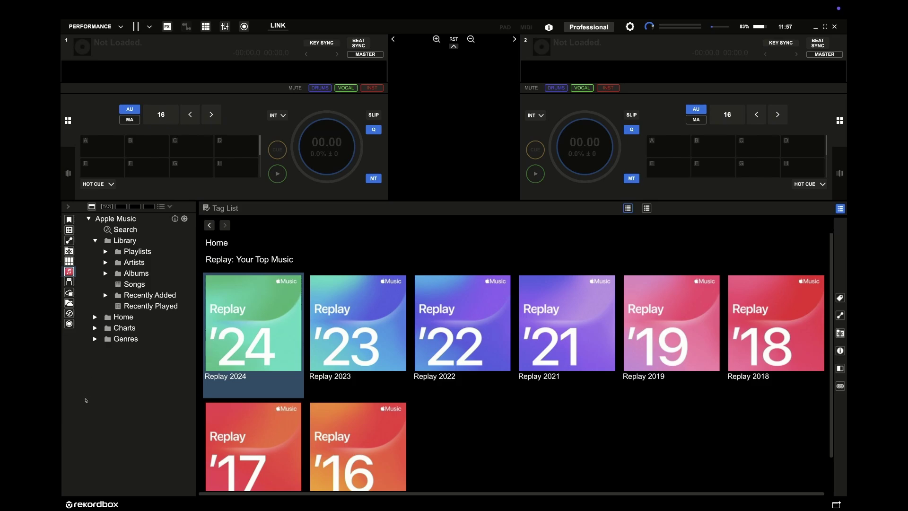
{"action": "left_click", "coordinate": [106, 295]}
{"action": "left_click", "coordinate": [158, 317]}
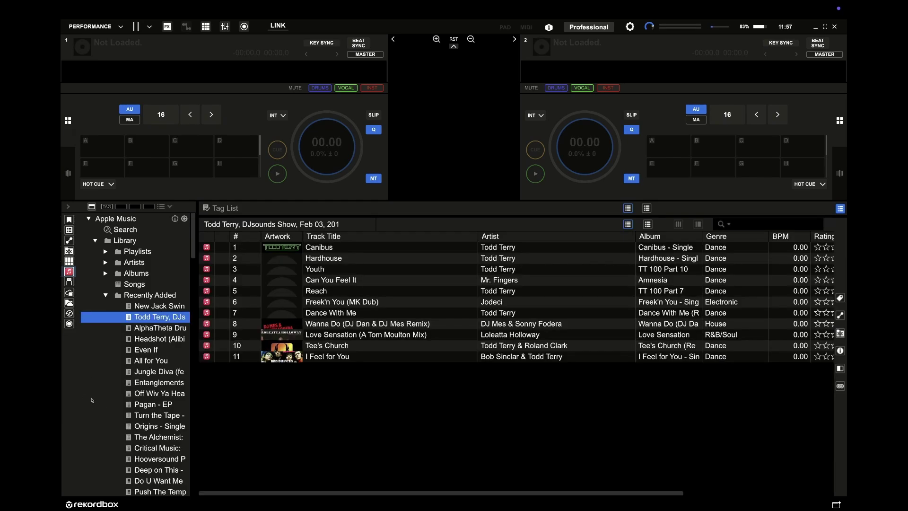
{"action": "left_click", "coordinate": [105, 295]}
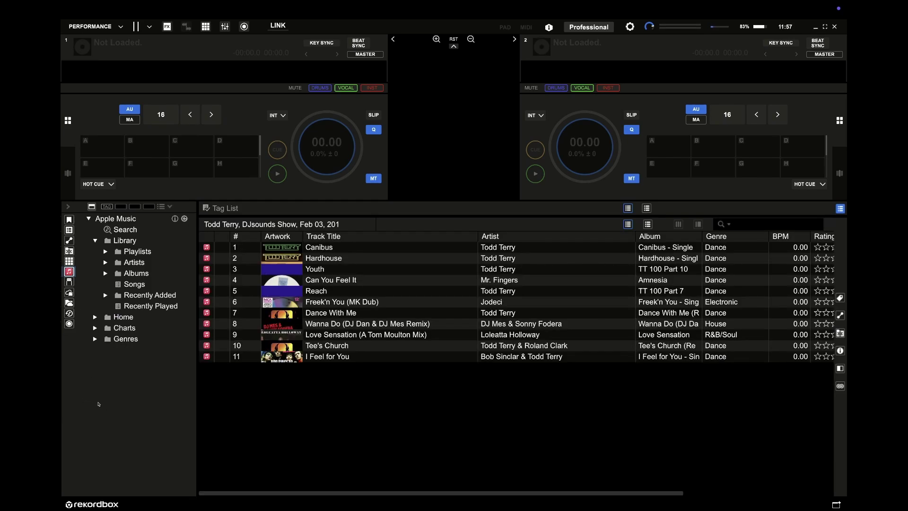
{"action": "key", "text": "Down"}
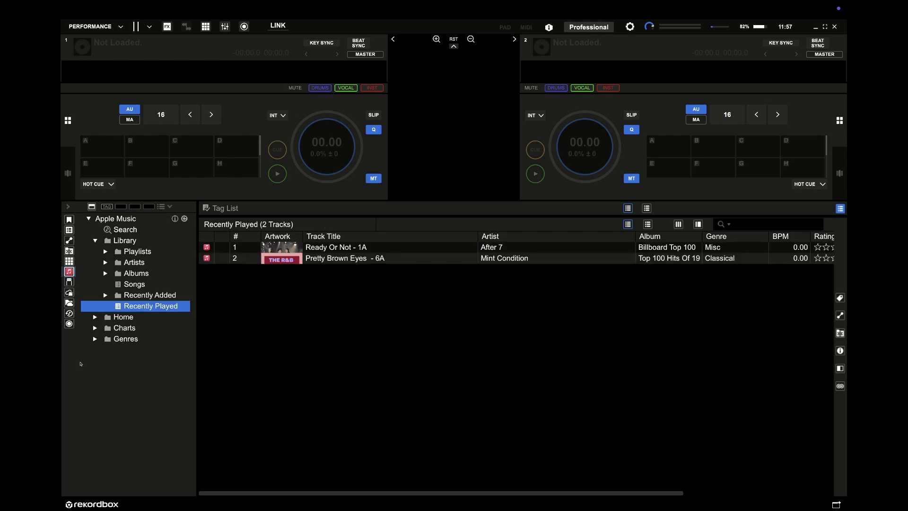
Collapse the Library folder, expand Charts, and view its Top Tracks and Top Albums.
{"action": "key", "text": "Home"}
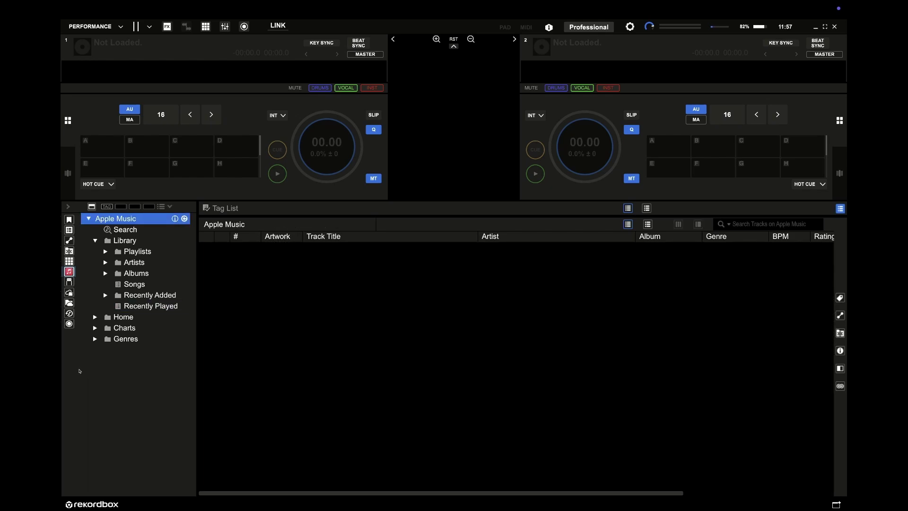
{"action": "left_click", "coordinate": [95, 240]}
{"action": "left_click", "coordinate": [95, 262]}
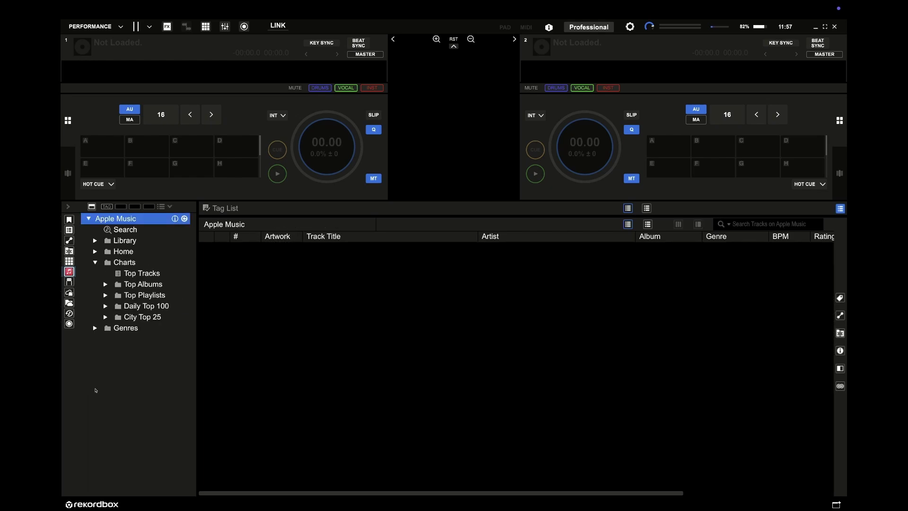
{"action": "left_click", "coordinate": [142, 273]}
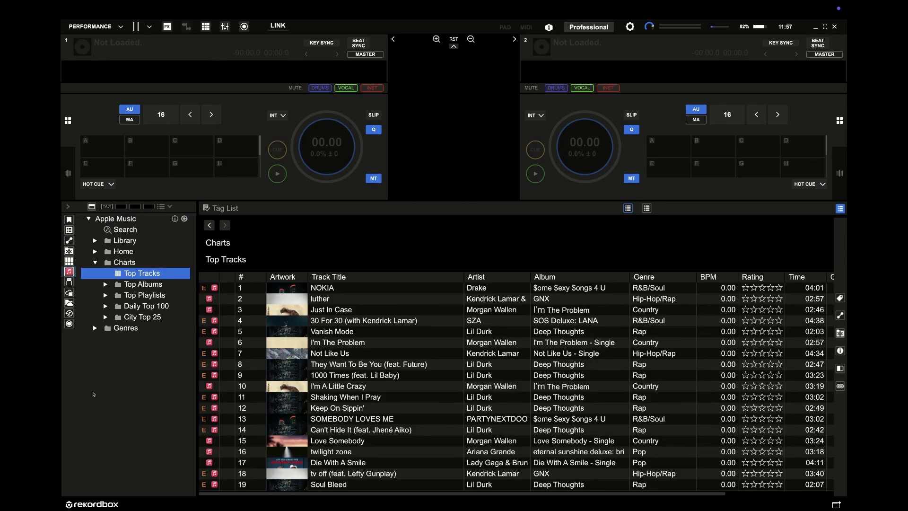
{"action": "key", "text": "Down"}
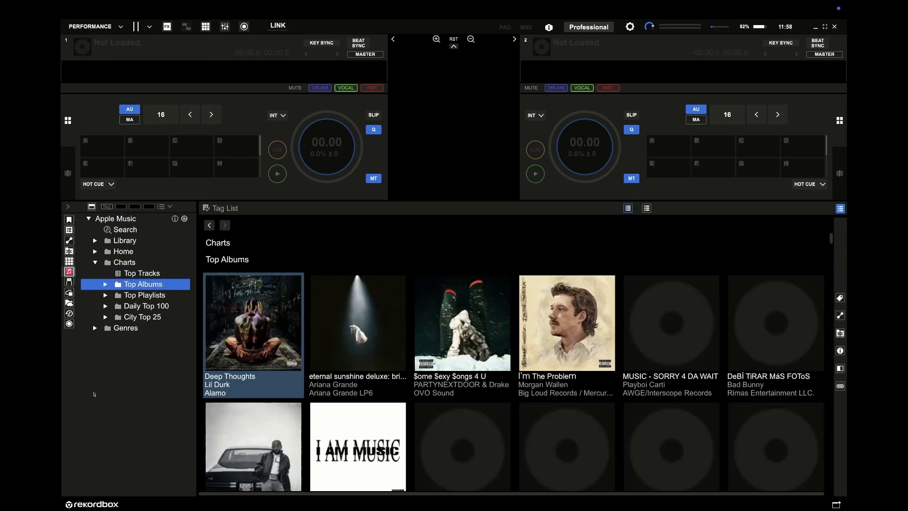
Browse the Top Playlists in Charts and view the '90s Hip-Hop Essentials playlist.
{"action": "key", "text": "Down"}
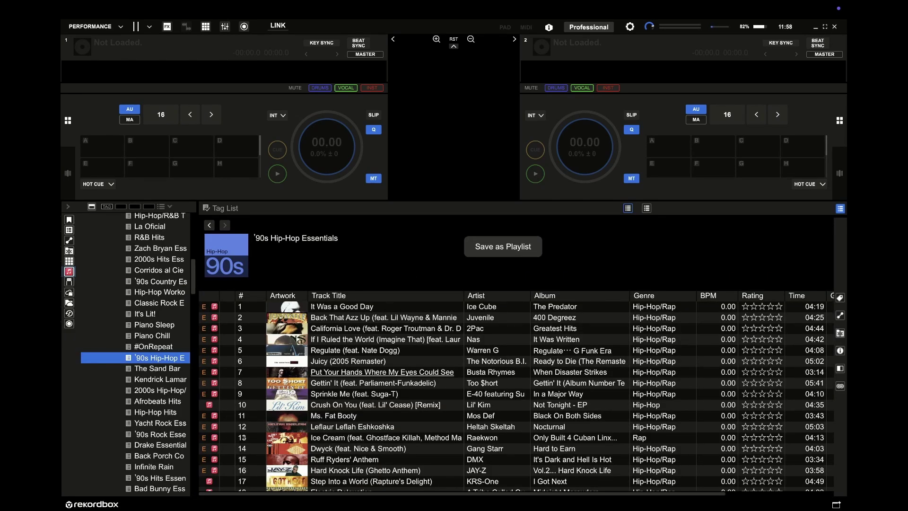
{"action": "scroll", "coordinate": [252, 434], "scroll_direction": "down", "scroll_amount": 5}
{"action": "scroll", "coordinate": [253, 435], "scroll_direction": "up", "scroll_amount": 5}
{"action": "scroll", "coordinate": [81, 424], "scroll_direction": "up", "scroll_amount": 10}
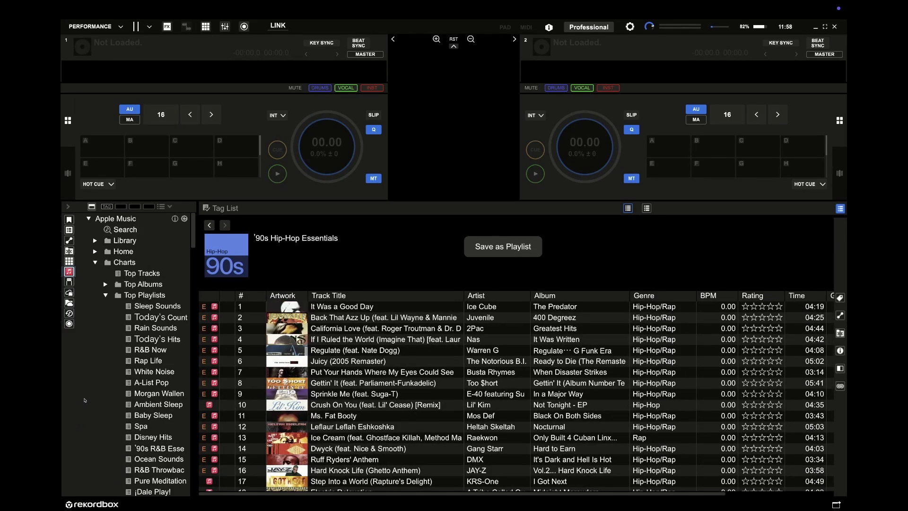
Browse Daily Top 100 in Charts and view the track lists of Top 100: Global and Top 100: USA.
{"action": "left_click", "coordinate": [85, 401]}
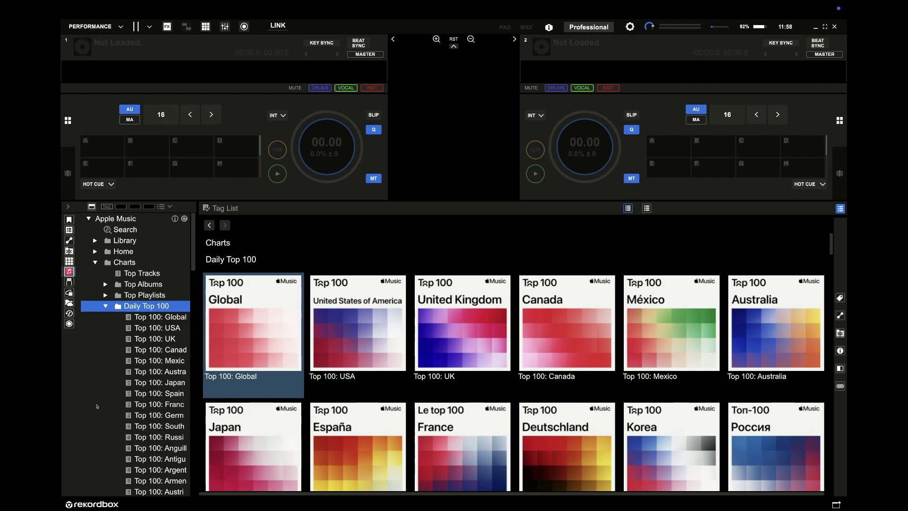
{"action": "left_click", "coordinate": [250, 342]}
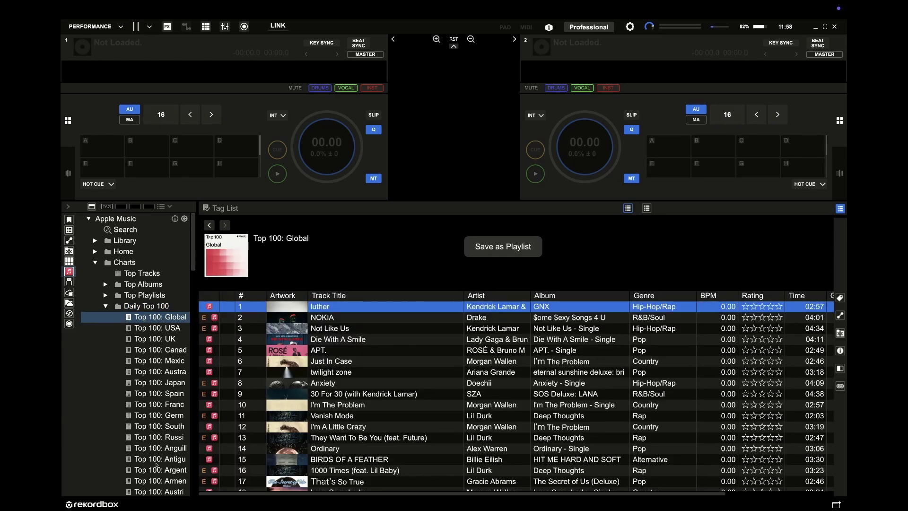
{"action": "left_click", "coordinate": [210, 225]}
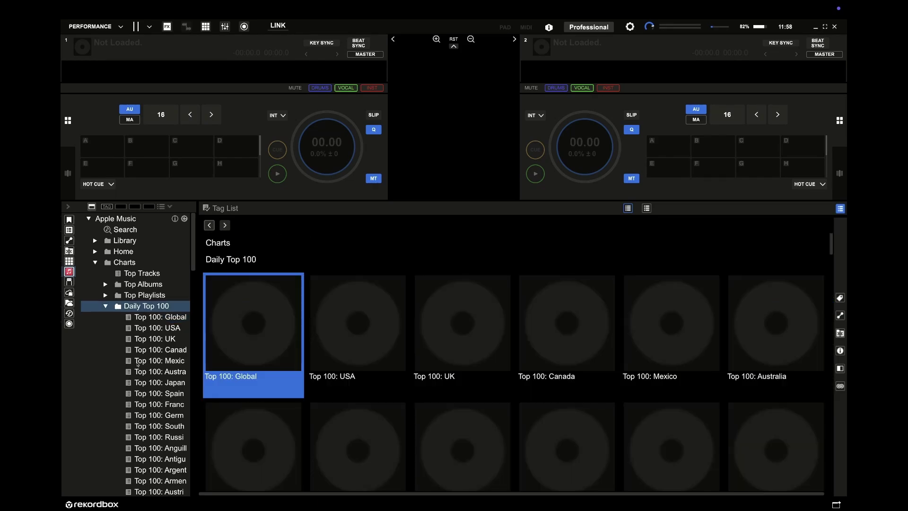
{"action": "key", "text": "Right"}
{"action": "key", "text": "Return"}
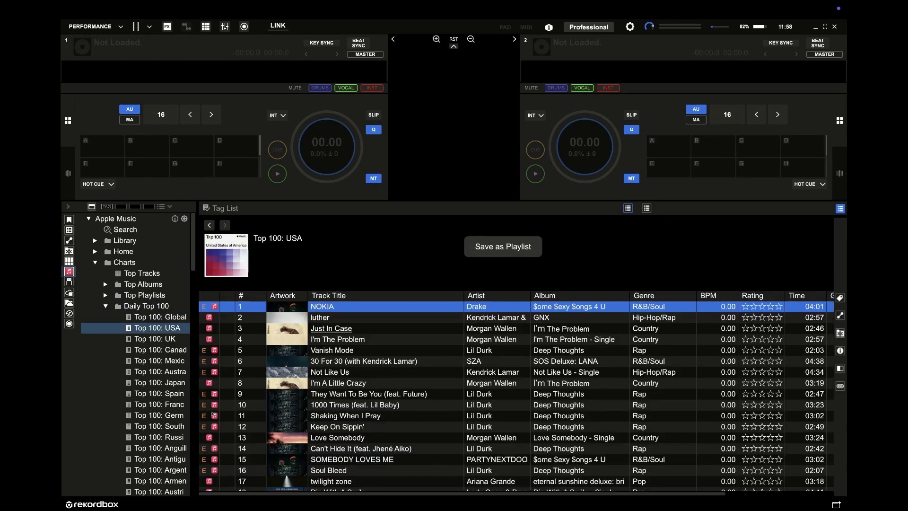
{"action": "scroll", "coordinate": [213, 415], "scroll_direction": "down", "scroll_amount": 16}
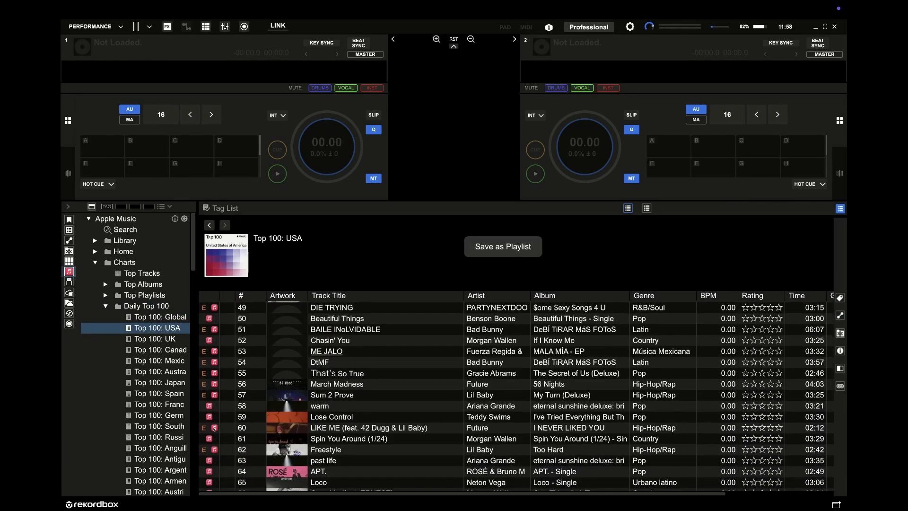
{"action": "scroll", "coordinate": [214, 428], "scroll_direction": "up", "scroll_amount": 16}
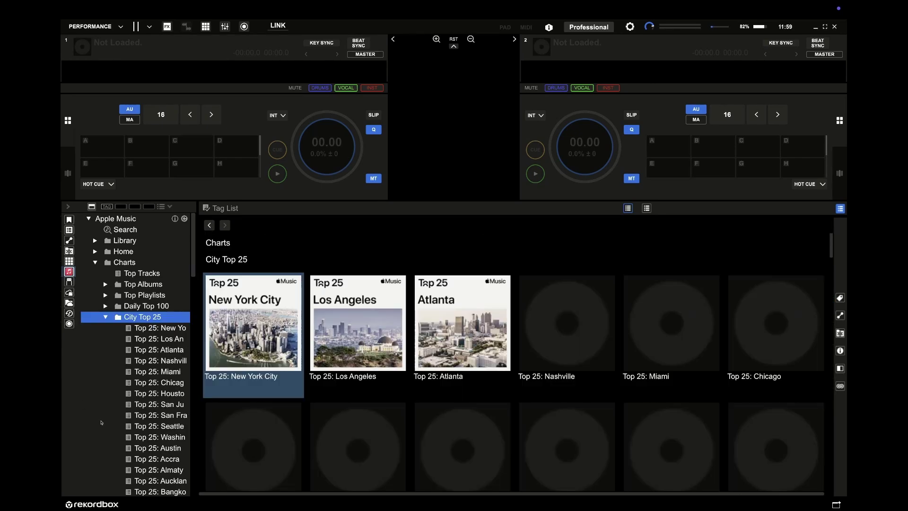
Browse the City Top 25 playlists in Charts, collapse that folder, and expand Genres to view its categories.
{"action": "scroll", "coordinate": [102, 422], "scroll_direction": "down", "scroll_amount": 3}
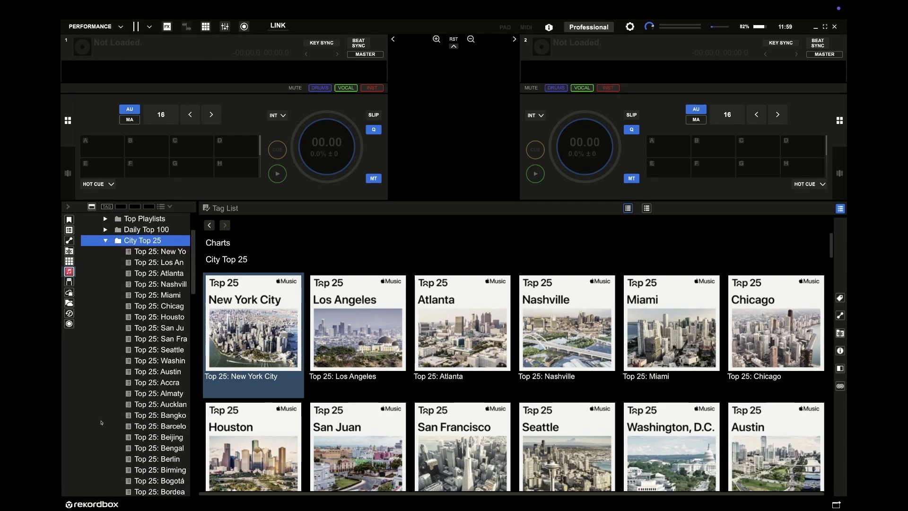
{"action": "scroll", "coordinate": [101, 422], "scroll_direction": "up", "scroll_amount": 4}
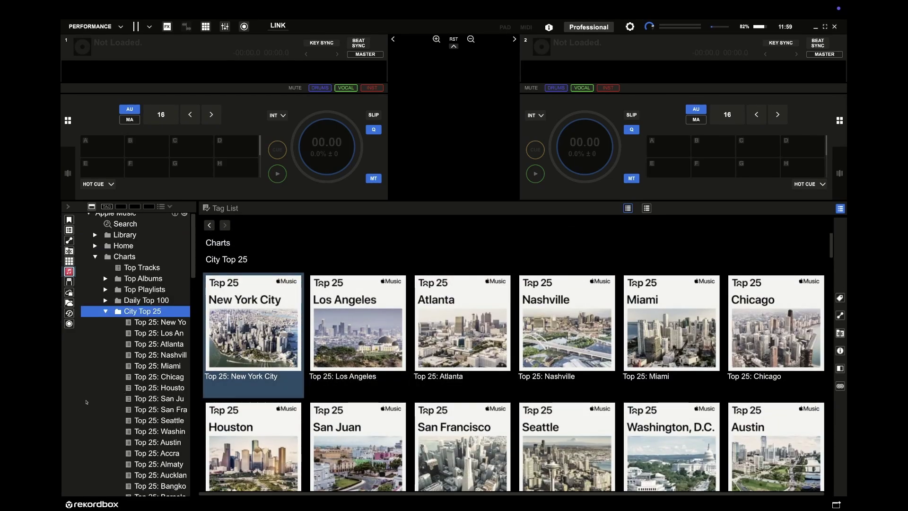
{"action": "key", "text": "Left"}
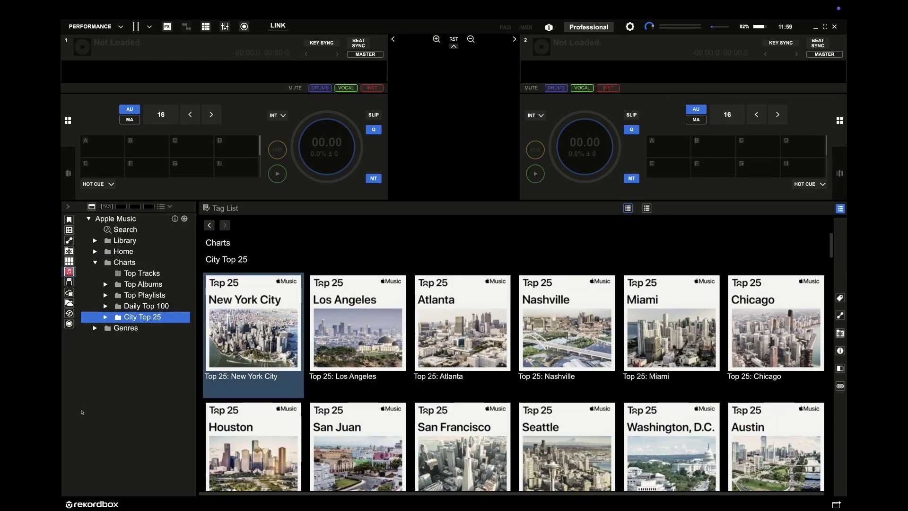
{"action": "left_click", "coordinate": [95, 328]}
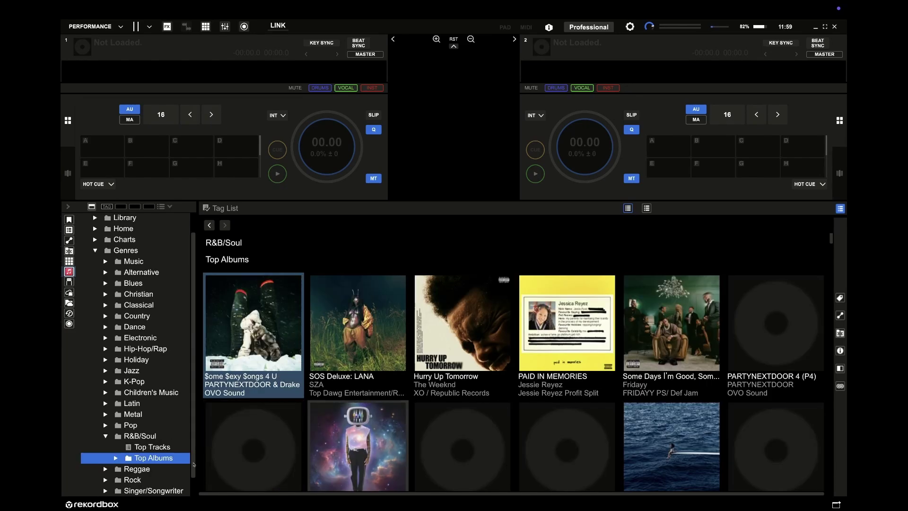
{"action": "scroll", "coordinate": [514, 359], "scroll_direction": "down", "scroll_amount": 3}
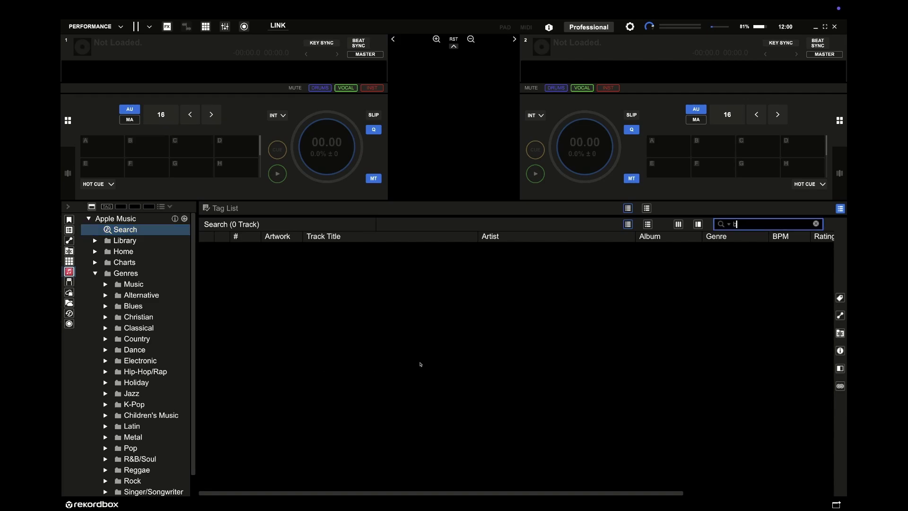
Search Apple Music for "billy lane" and look through the resulting tracks.
{"action": "type", "text": "b"}
{"action": "type", "text": "ea"}
{"action": "key", "text": "BackSpace"}
{"action": "key", "text": "BackSpace"}
{"action": "key", "text": "BackSpace"}
{"action": "type", "text": "billy lane"}
{"action": "key", "text": "Return"}
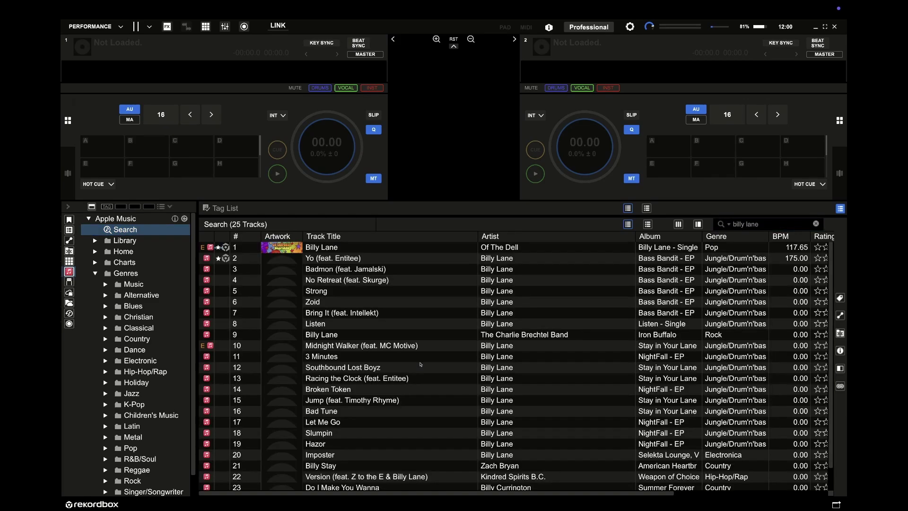
{"action": "scroll", "coordinate": [302, 410], "scroll_direction": "down", "scroll_amount": 10}
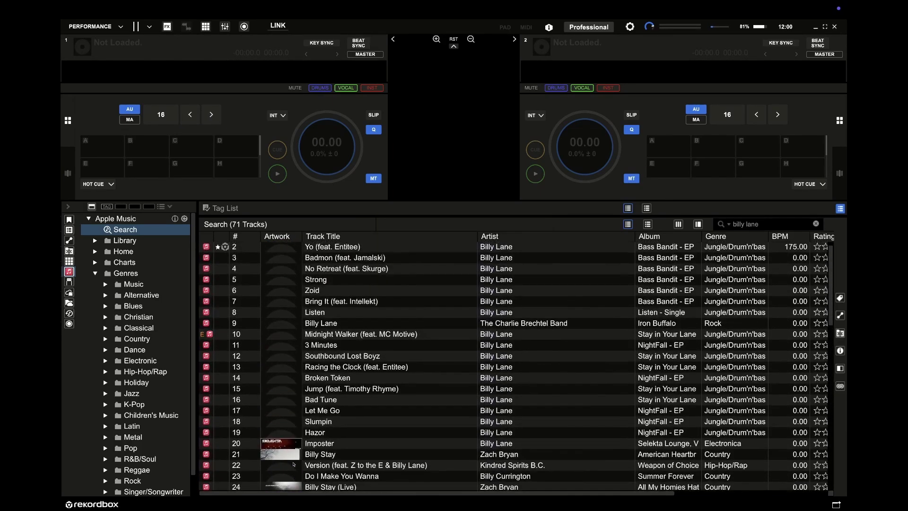
{"action": "scroll", "coordinate": [294, 465], "scroll_direction": "down", "scroll_amount": 15}
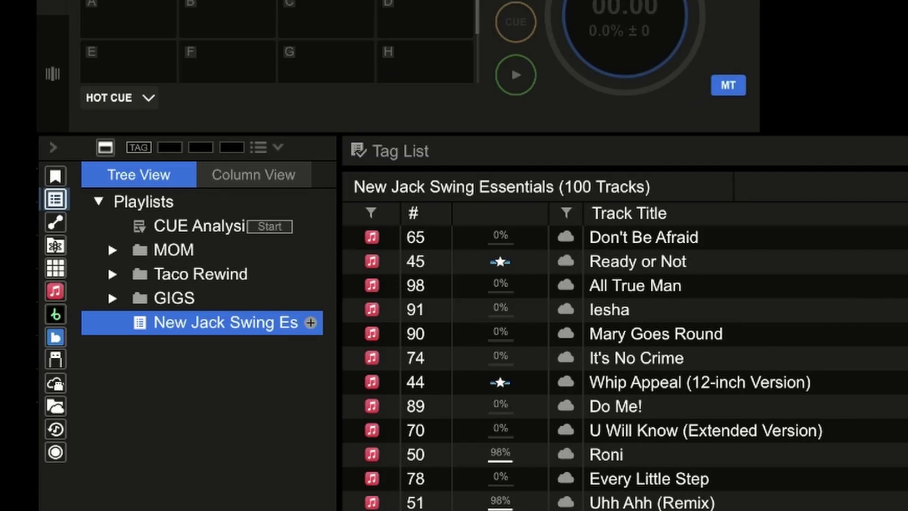
Open the sub-browser with Playlists and add Joy And Pain (Jason Bee Intro) - 7A from the Collection to New Jack Swing Essentials.
{"action": "scroll", "coordinate": [514, 378], "scroll_direction": "down", "scroll_amount": 10}
{"action": "scroll", "coordinate": [513, 379], "scroll_direction": "up", "scroll_amount": 6}
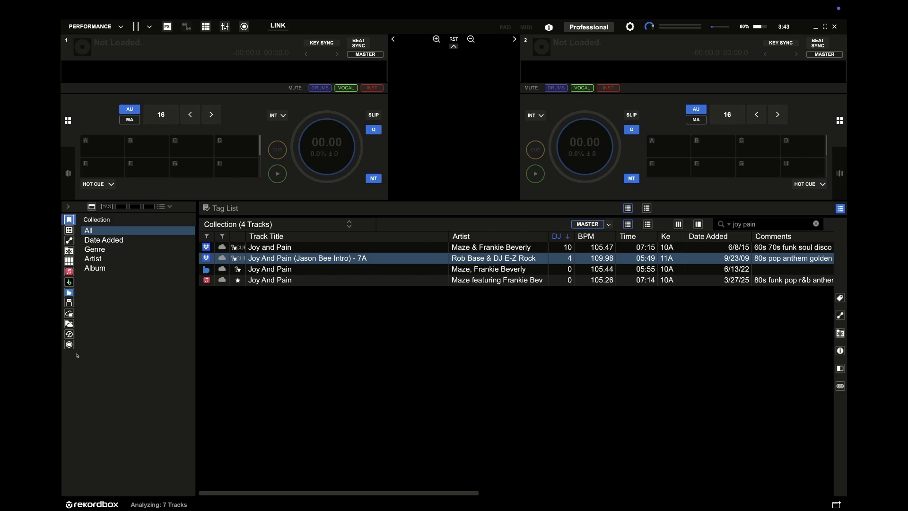
{"action": "key", "text": "super+b"}
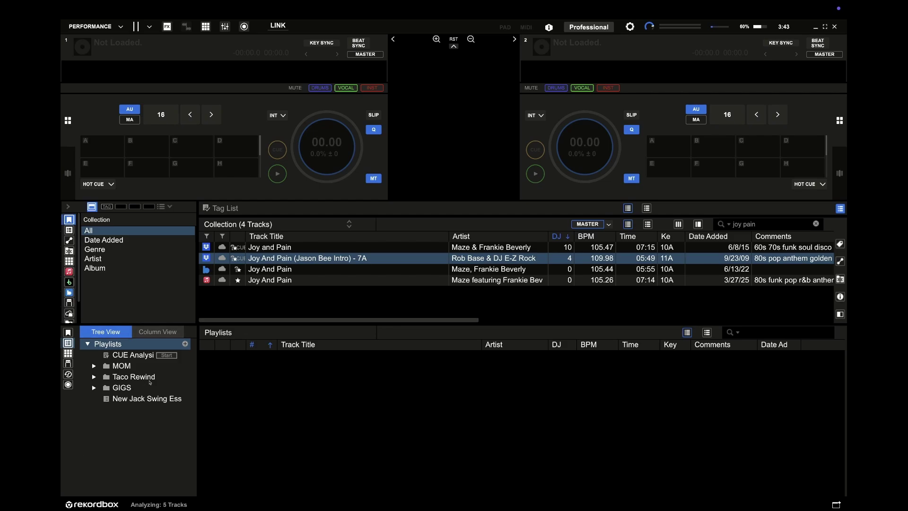
{"action": "left_click_drag", "start_coordinate": [265, 257], "coordinate": [102, 434]}
{"action": "left_click_drag", "start_coordinate": [142, 368], "coordinate": [129, 405]}
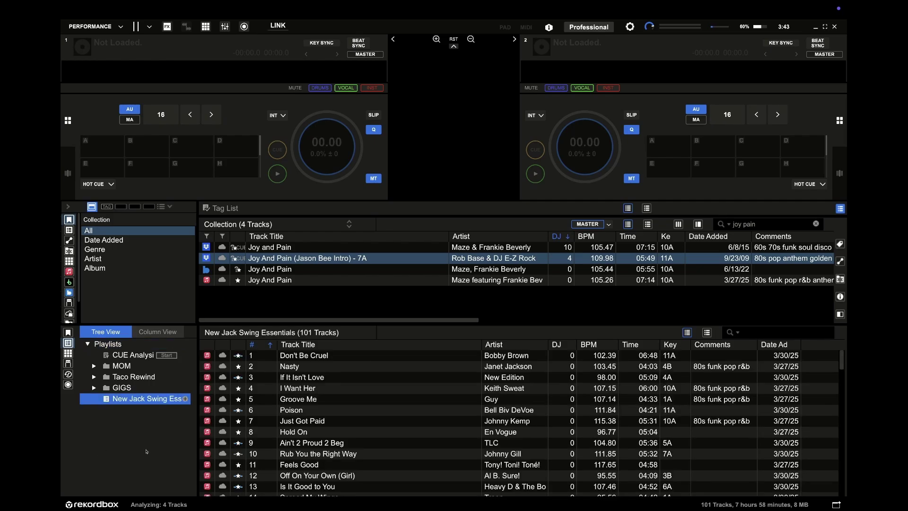
Locate the added Joy And Pain (Jason Bee Intro) - 7A at the end of the New Jack Swing Essentials playlist.
{"action": "scroll", "coordinate": [232, 402], "scroll_direction": "down", "scroll_amount": 15}
{"action": "scroll", "coordinate": [147, 451], "scroll_direction": "down", "scroll_amount": 15}
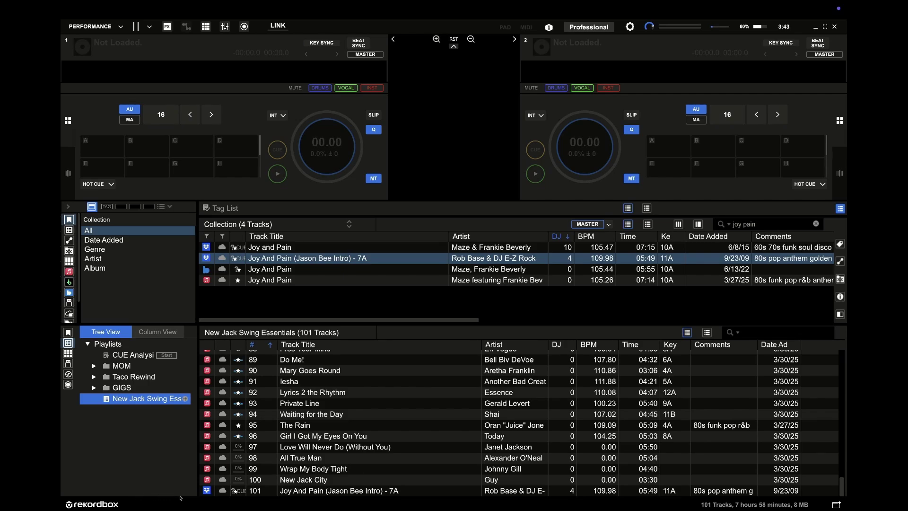
{"action": "key", "text": "Right"}
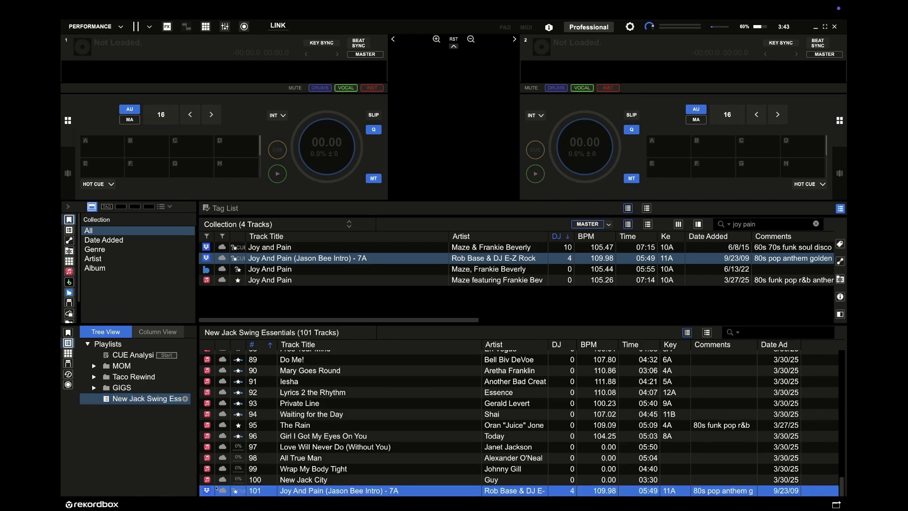
{"action": "key", "text": "Up"}
{"action": "key", "text": "Down"}
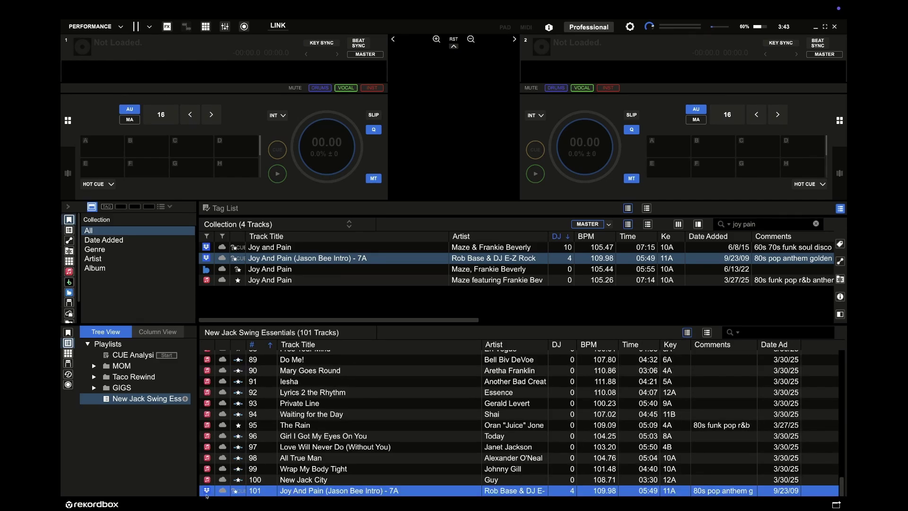
Add Joy And Pain by Maze, Frankie Beverly from the Collection to the New Jack Swing Essentials playlist.
{"action": "left_click", "coordinate": [303, 269]}
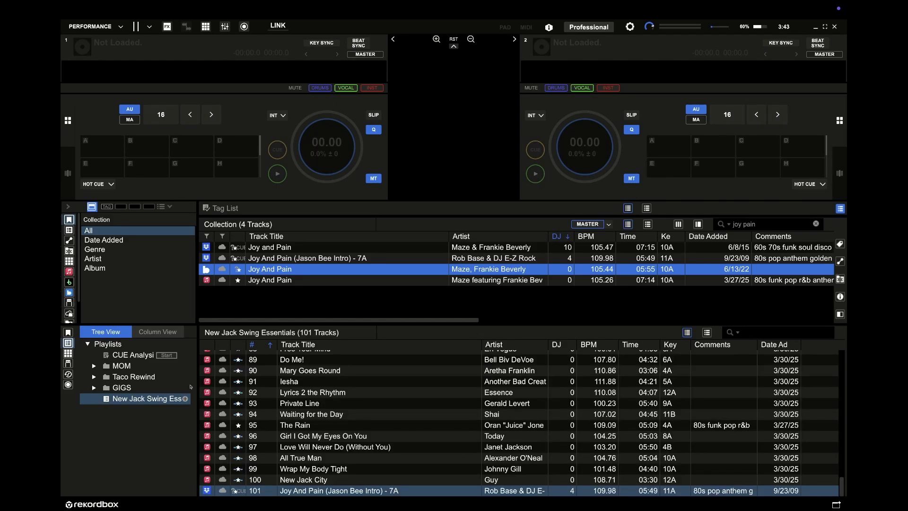
{"action": "left_click_drag", "start_coordinate": [256, 269], "coordinate": [258, 437]}
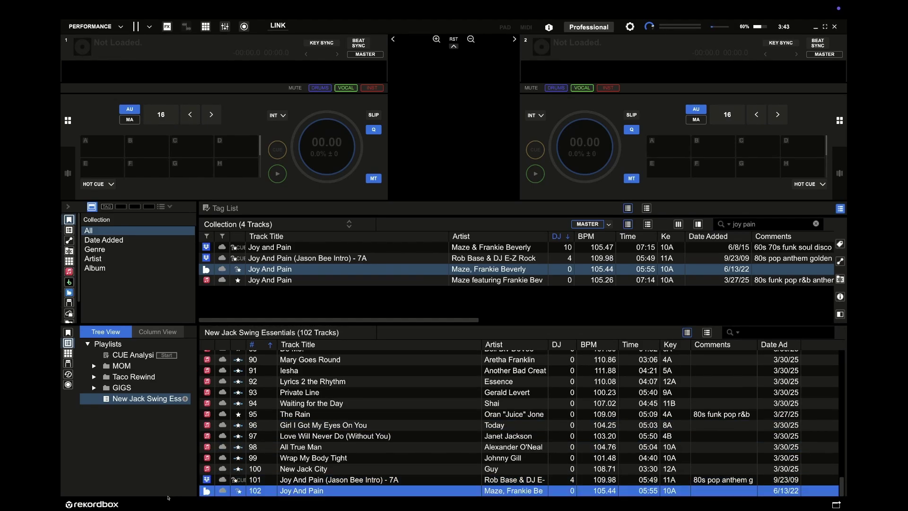
Step through the final tracks of New Jack Swing Essentials to compare their streaming and cloud source icons.
{"action": "key", "text": "Up"}
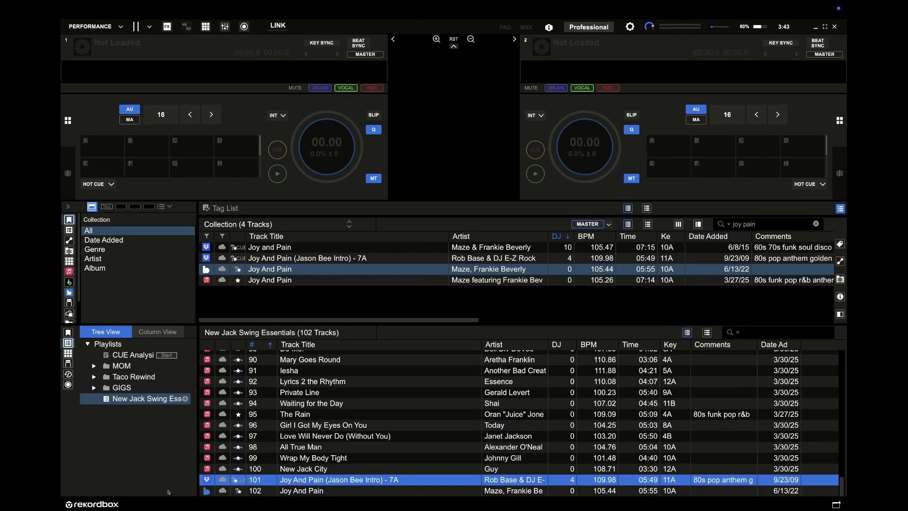
{"action": "key", "text": "Down"}
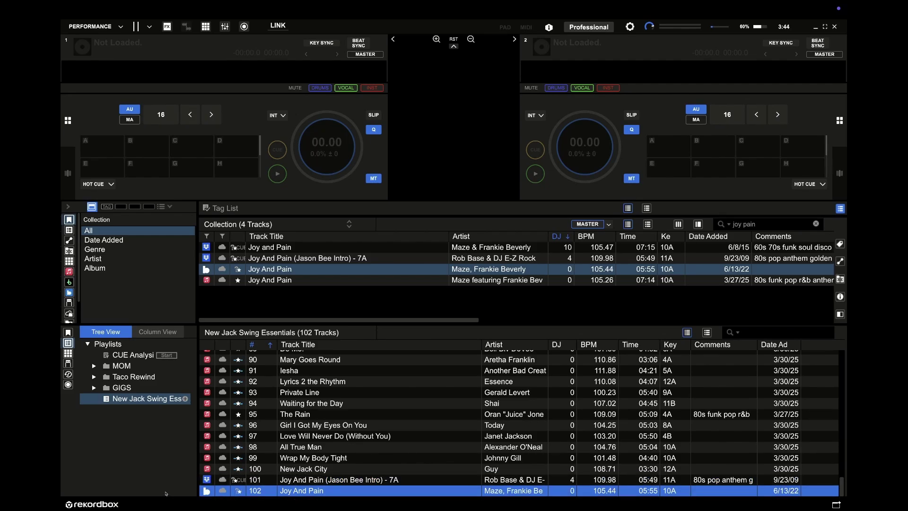
{"action": "key", "text": "Up"}
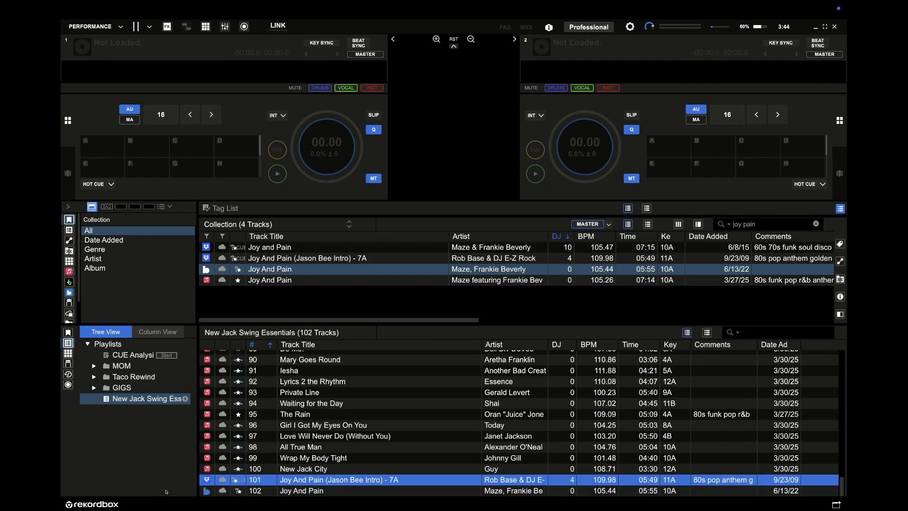
{"action": "key", "text": "Up"}
{"action": "key", "text": "Up"}
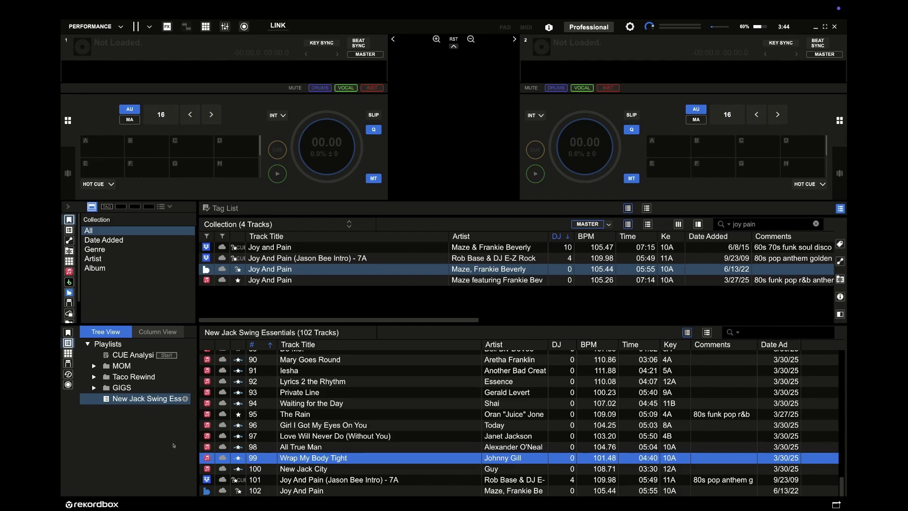
{"action": "key", "text": "Up"}
{"action": "key", "text": "Up"}
{"action": "key", "text": "Up"}
{"action": "key", "text": "Up"}
{"action": "key", "text": "Up"}
{"action": "key", "text": "Up"}
{"action": "key", "text": "Up"}
{"action": "key", "text": "Down"}
{"action": "key", "text": "Down"}
{"action": "key", "text": "Down"}
{"action": "key", "text": "Down"}
{"action": "key", "text": "Down"}
{"action": "key", "text": "Down"}
{"action": "key", "text": "Down"}
{"action": "key", "text": "Down"}
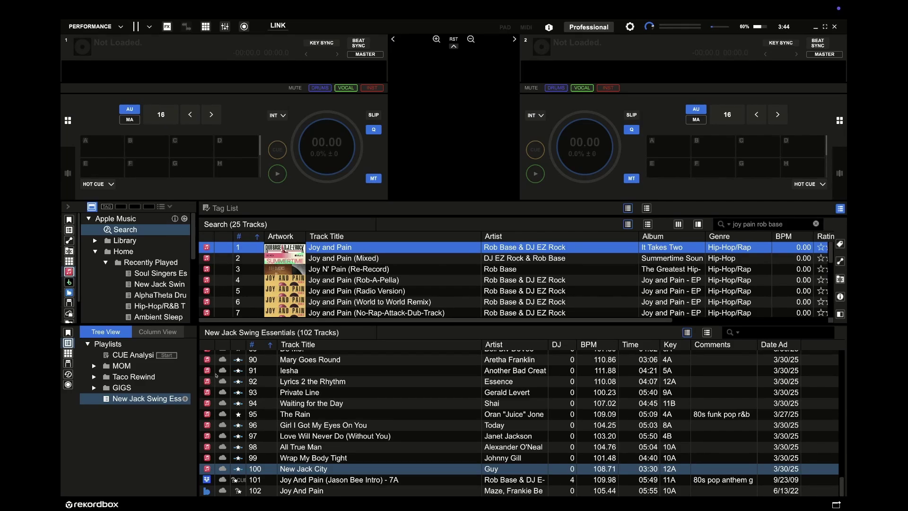
Add Joy and Pain by Rob Base & DJ EZ Rock from the Apple Music search to New Jack Swing Essentials and check the last entries.
{"action": "left_click_drag", "start_coordinate": [222, 248], "coordinate": [210, 484]}
{"action": "scroll", "coordinate": [212, 467], "scroll_direction": "down", "scroll_amount": 1}
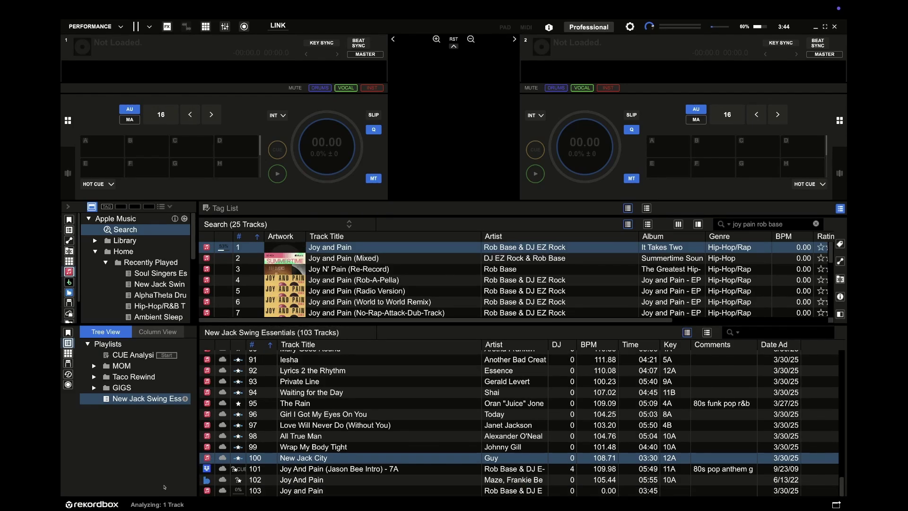
{"action": "left_click", "coordinate": [211, 468]}
{"action": "key", "text": "Down"}
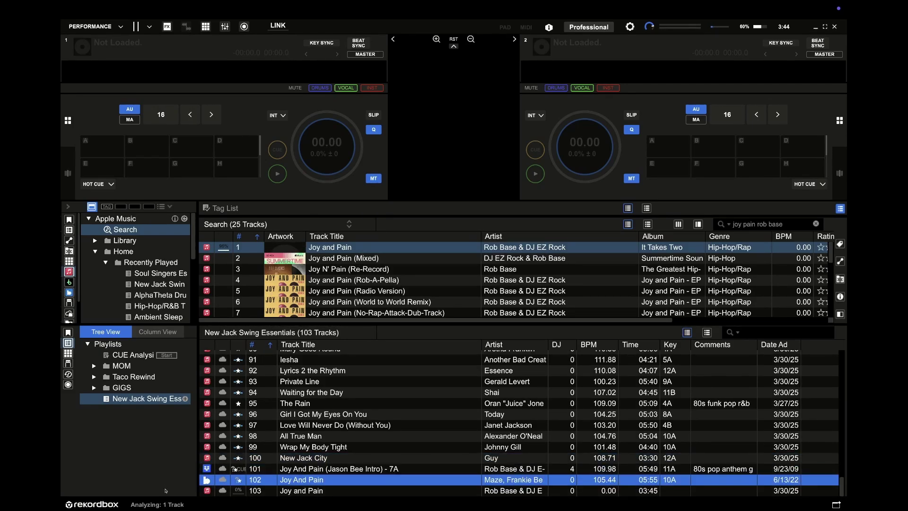
{"action": "key", "text": "Down"}
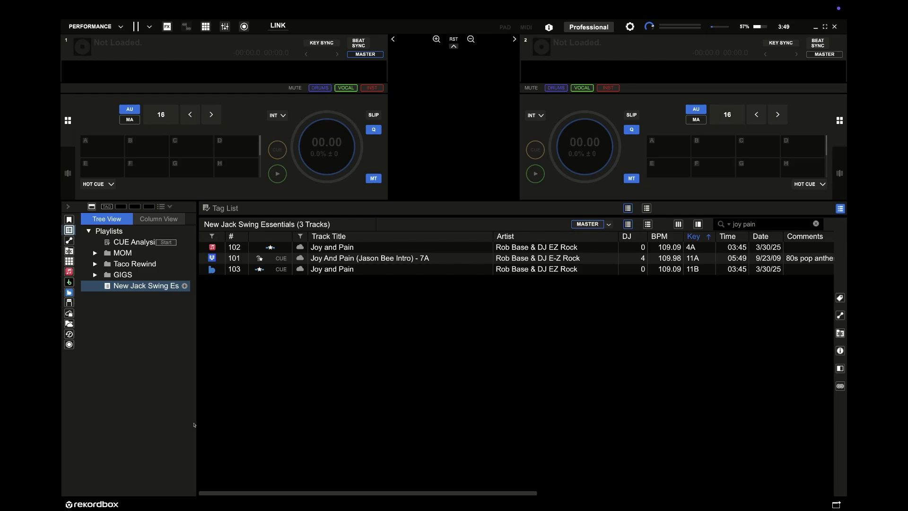
Load the Apple Music version of Joy and Pain on deck 1 and play it, setting hot cue A at 00:14.
{"action": "key", "text": "Down"}
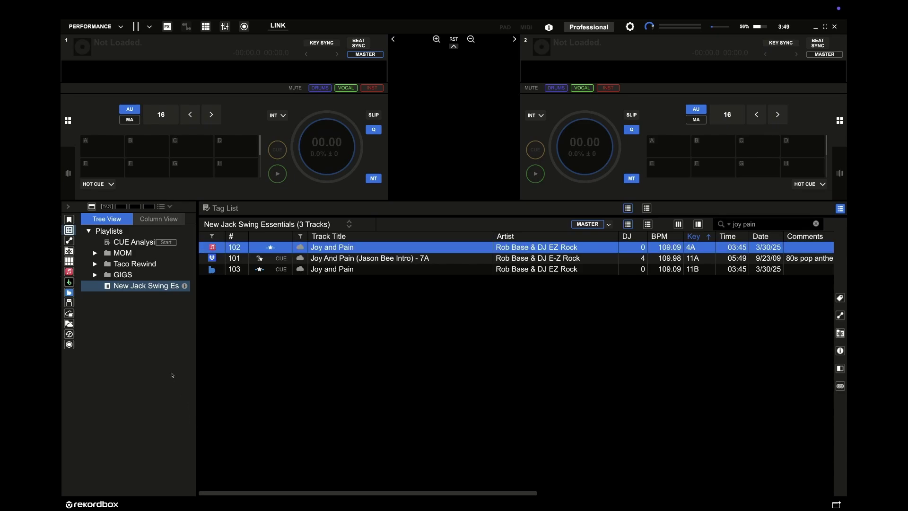
{"action": "key", "text": "shift+Left"}
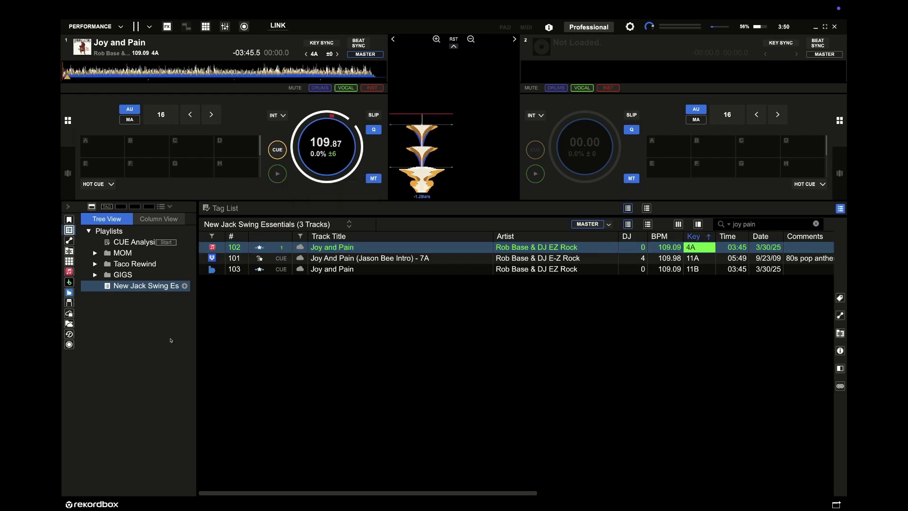
{"action": "key", "text": "space"}
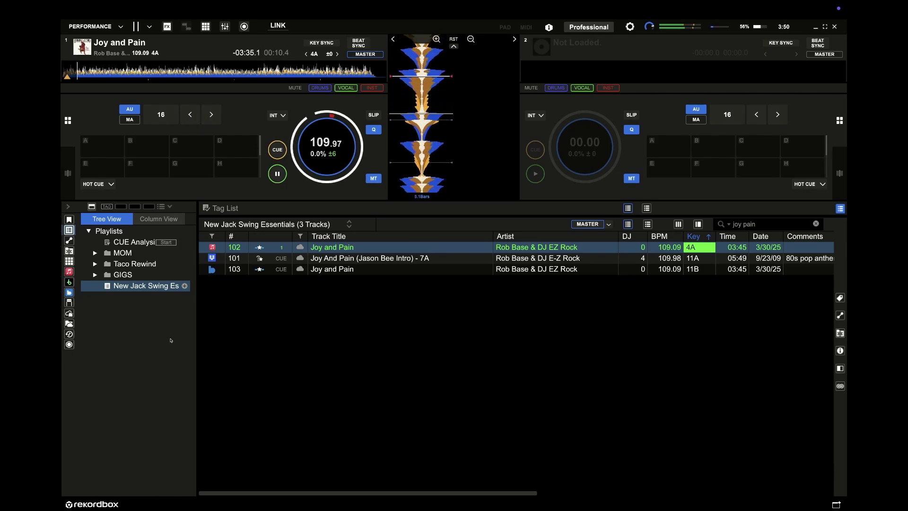
{"action": "key", "text": "space"}
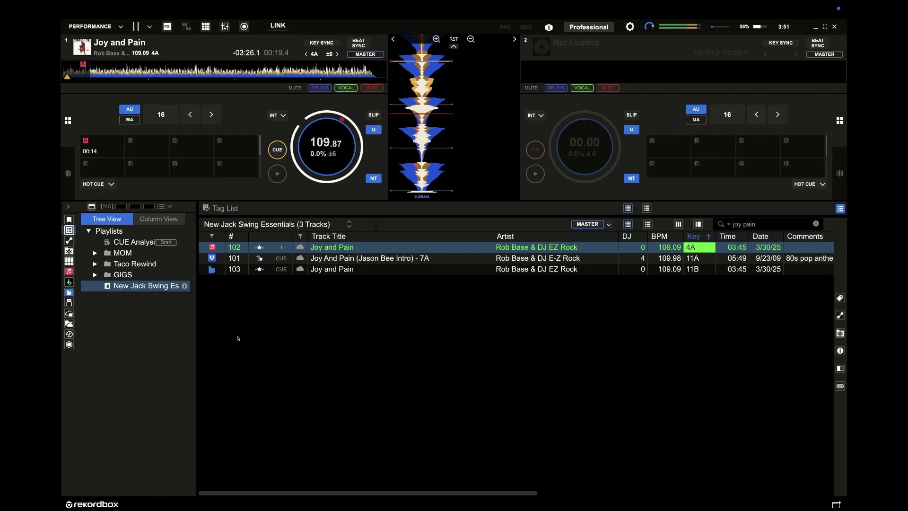
Load the same Apple Music version of Joy and Pain on deck 2.
{"action": "key", "text": "shift+Right"}
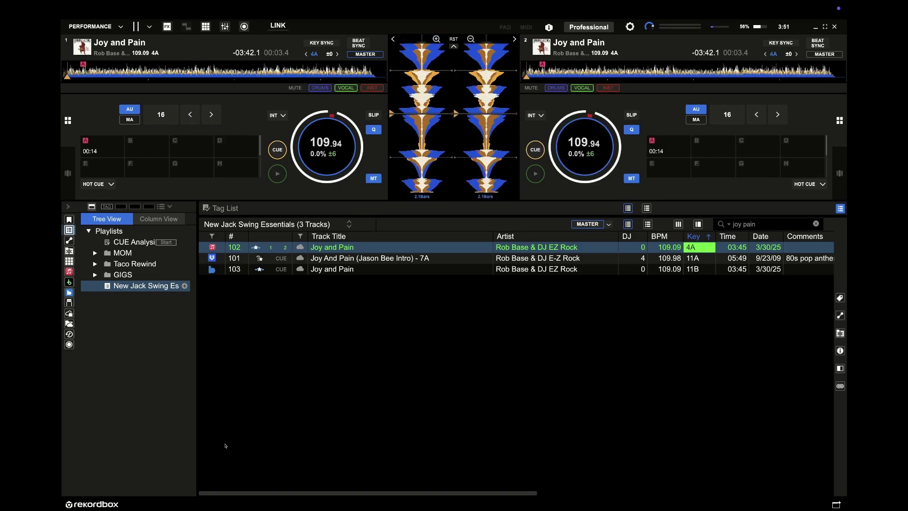
Reload the Apple Music version of Joy and Pain, track 102 in key 4A, on deck 1.
{"action": "key", "text": "Down"}
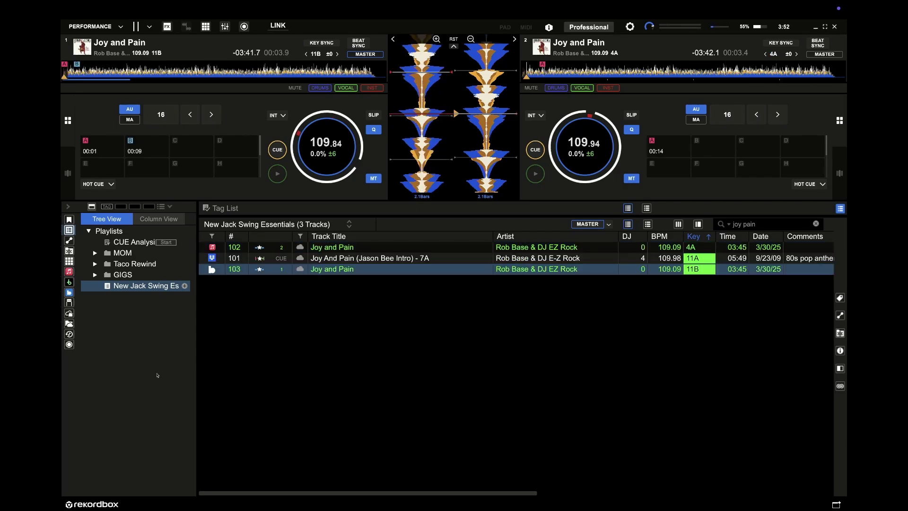
{"action": "key", "text": "Up"}
{"action": "key", "text": "Up"}
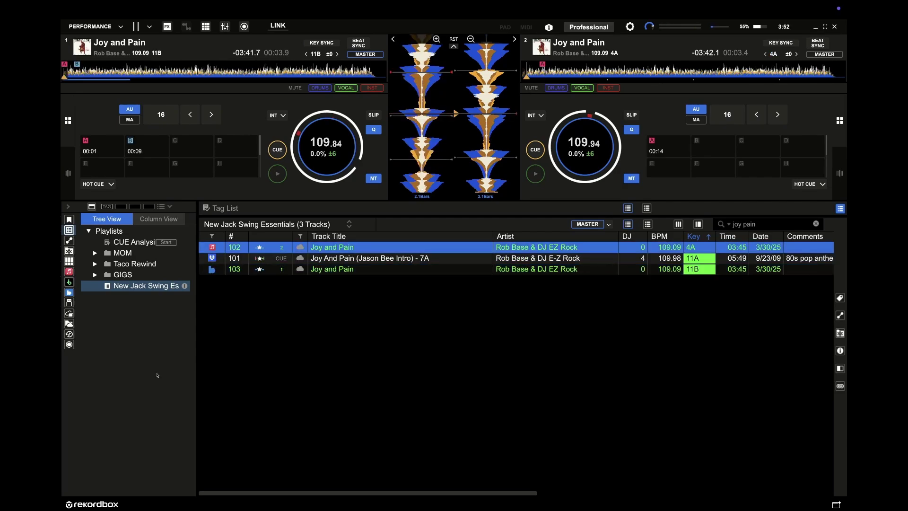
{"action": "key", "text": "super+Left"}
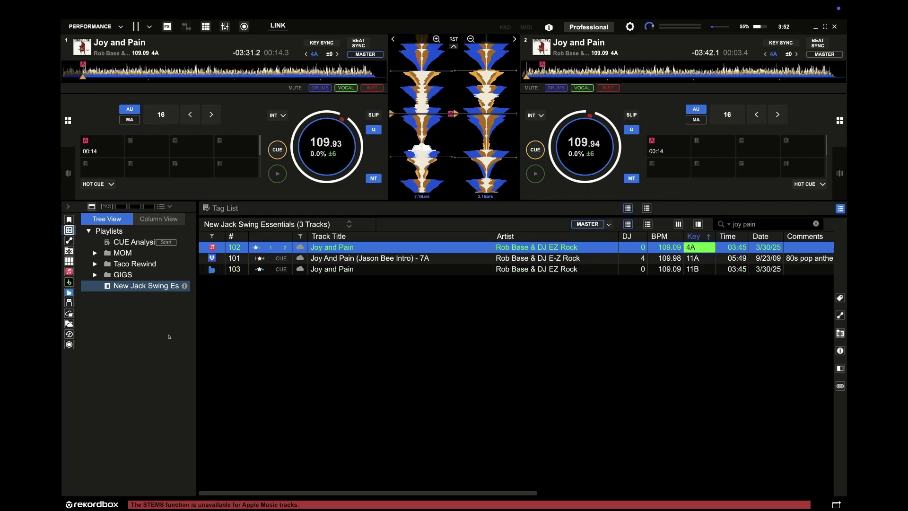
Load the 11B version of Joy and Pain, track 103, on deck 1 and play it.
{"action": "double_click", "coordinate": [265, 268]}
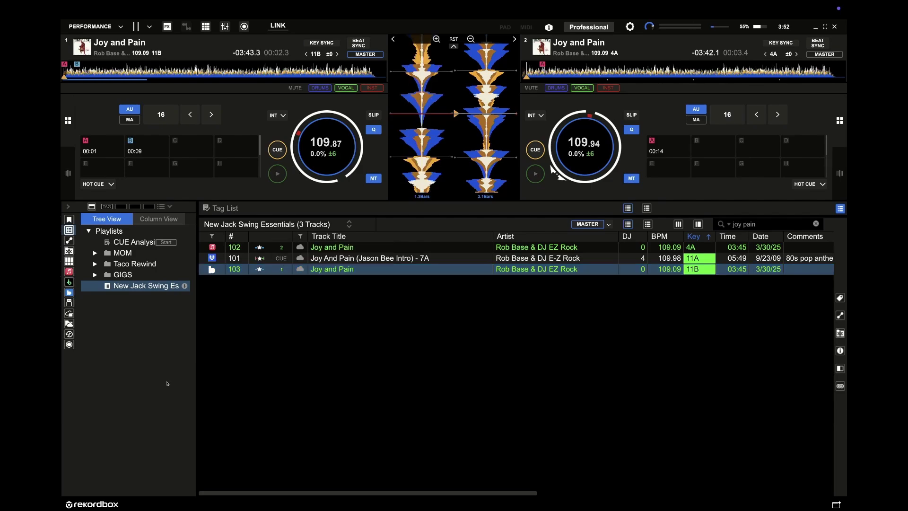
{"action": "double_click", "coordinate": [274, 268]}
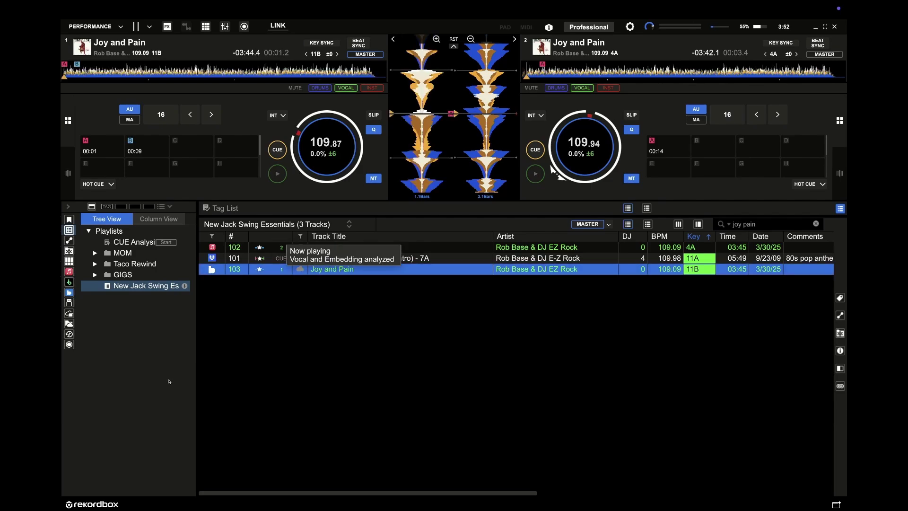
{"action": "left_click", "coordinate": [278, 174]}
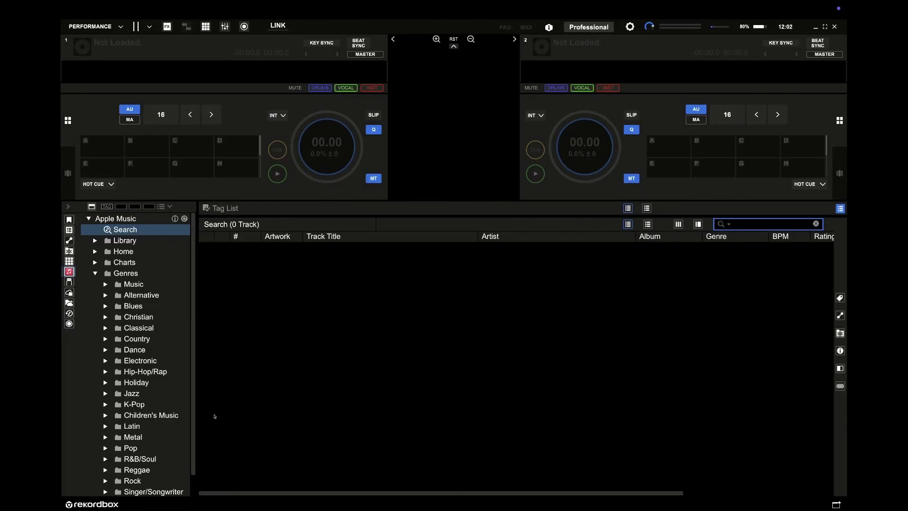
Switch to the Music app and look through the Recently Added albums and the Browse Categories page.
{"action": "left_click", "coordinate": [79, 389]}
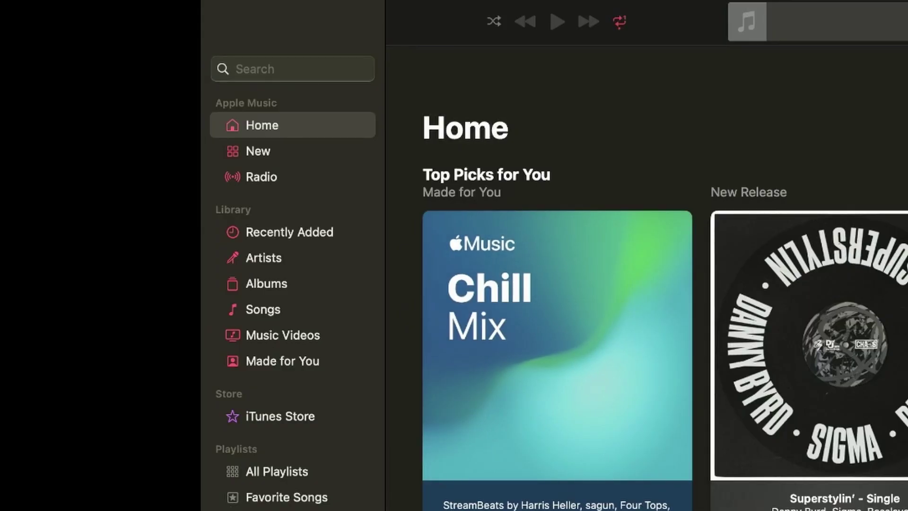
{"action": "left_click", "coordinate": [110, 151]}
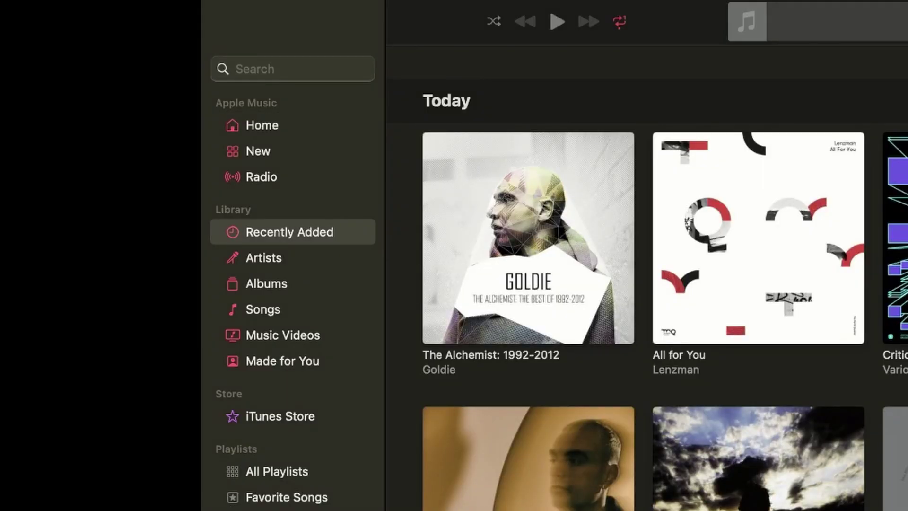
{"action": "key", "text": "super+f"}
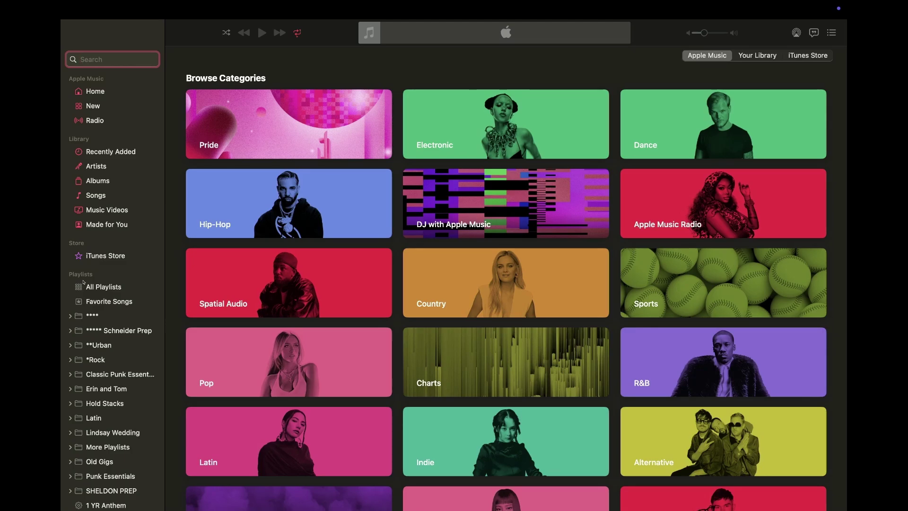
{"action": "scroll", "coordinate": [184, 362], "scroll_direction": "down", "scroll_amount": 15}
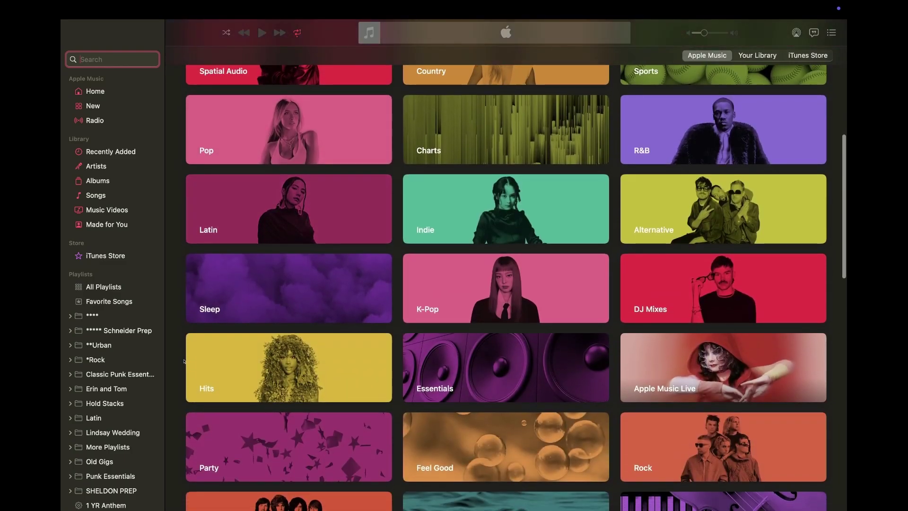
{"action": "scroll", "coordinate": [184, 361], "scroll_direction": "down", "scroll_amount": 3}
{"action": "scroll", "coordinate": [184, 361], "scroll_direction": "up", "scroll_amount": 12}
{"action": "scroll", "coordinate": [184, 362], "scroll_direction": "up", "scroll_amount": 7}
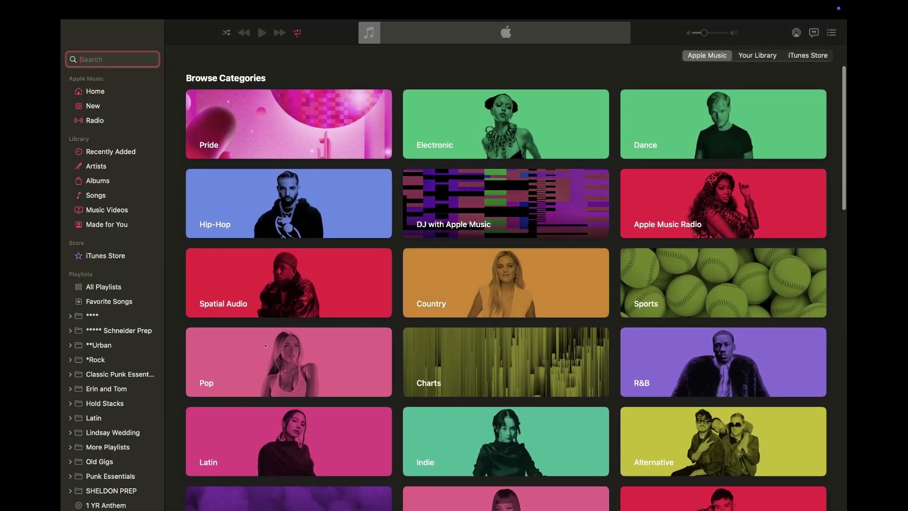
Open the Electronic category and show its full set of playlists.
{"action": "left_click", "coordinate": [262, 318]}
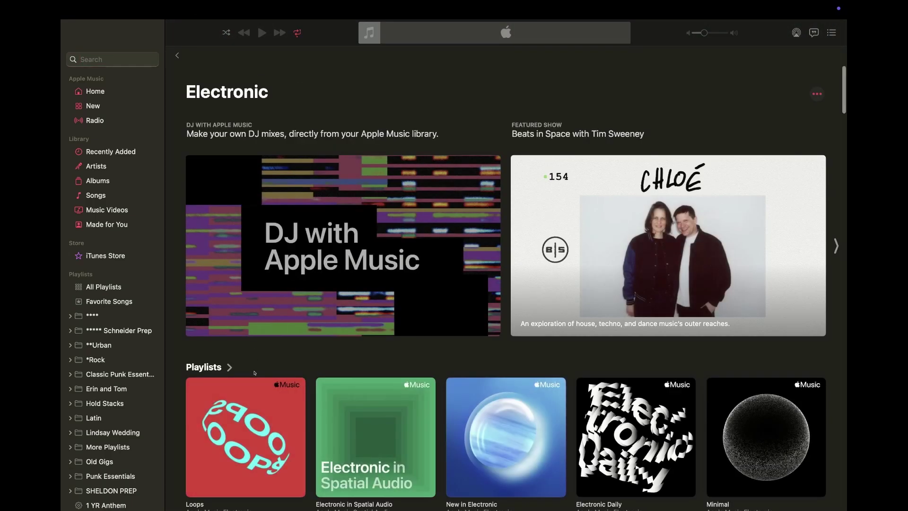
{"action": "scroll", "coordinate": [258, 364], "scroll_direction": "down", "scroll_amount": 8}
{"action": "scroll", "coordinate": [254, 409], "scroll_direction": "up", "scroll_amount": 6}
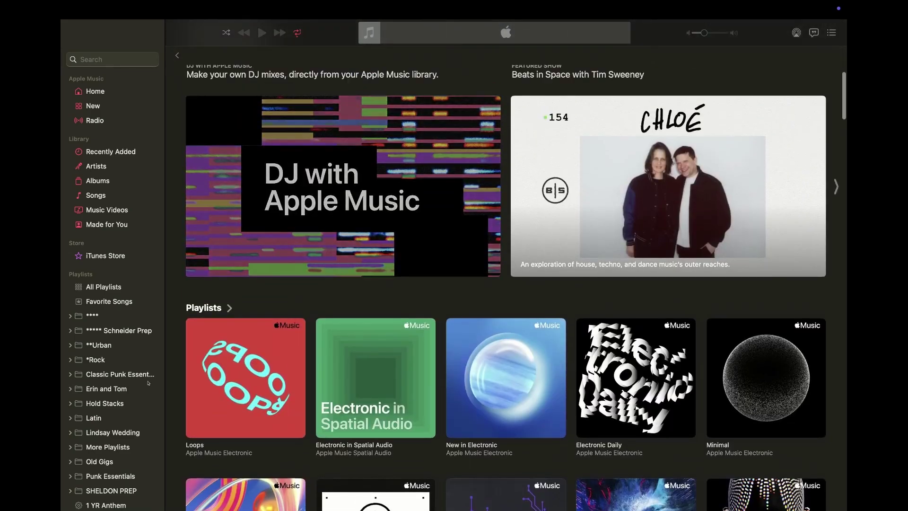
{"action": "left_click", "coordinate": [136, 405]}
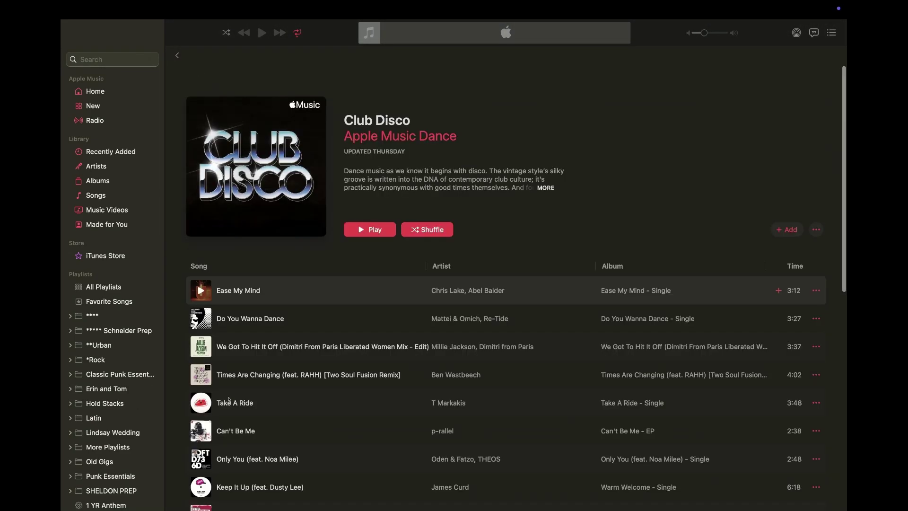
Look through the songs of the Club Disco playlist and return to Browse Categories.
{"action": "scroll", "coordinate": [229, 399], "scroll_direction": "down", "scroll_amount": 3}
{"action": "scroll", "coordinate": [229, 399], "scroll_direction": "down", "scroll_amount": 6}
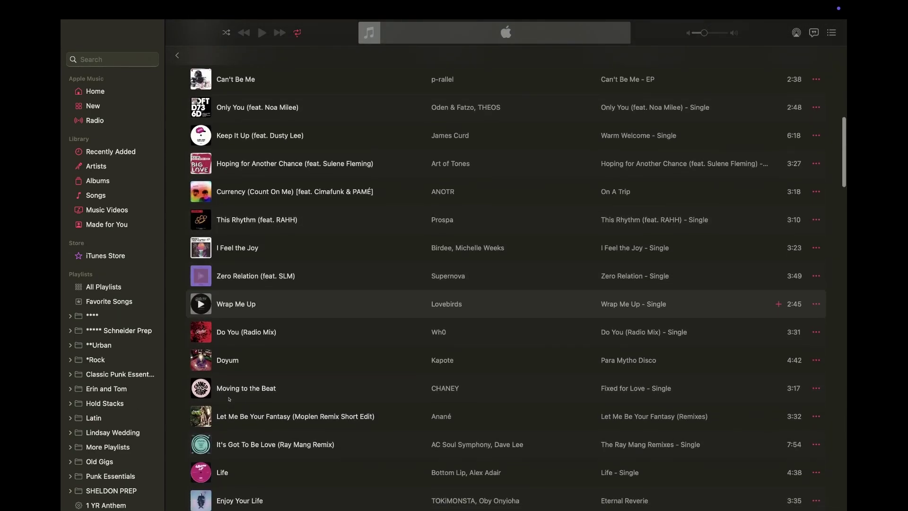
{"action": "scroll", "coordinate": [229, 400], "scroll_direction": "up", "scroll_amount": 7}
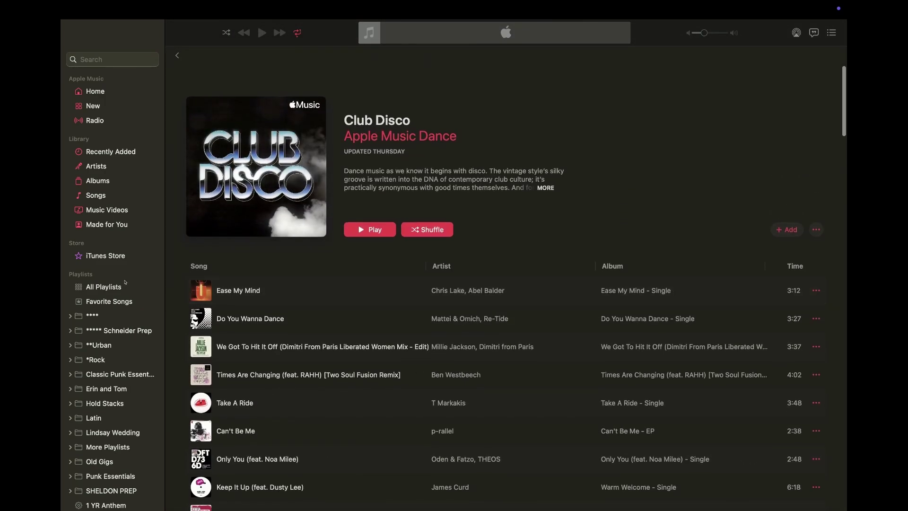
{"action": "key", "text": "super+bracketleft"}
{"action": "key", "text": "super+bracketleft"}
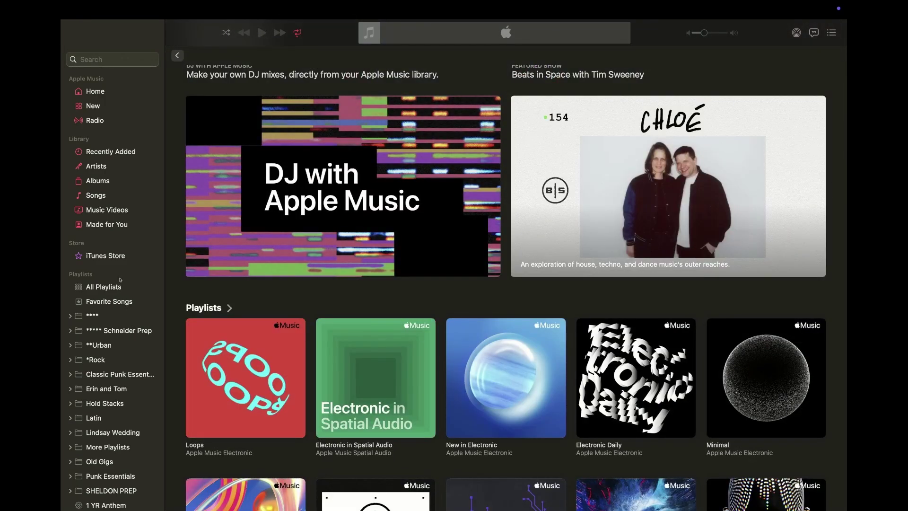
{"action": "key", "text": "super+bracketleft"}
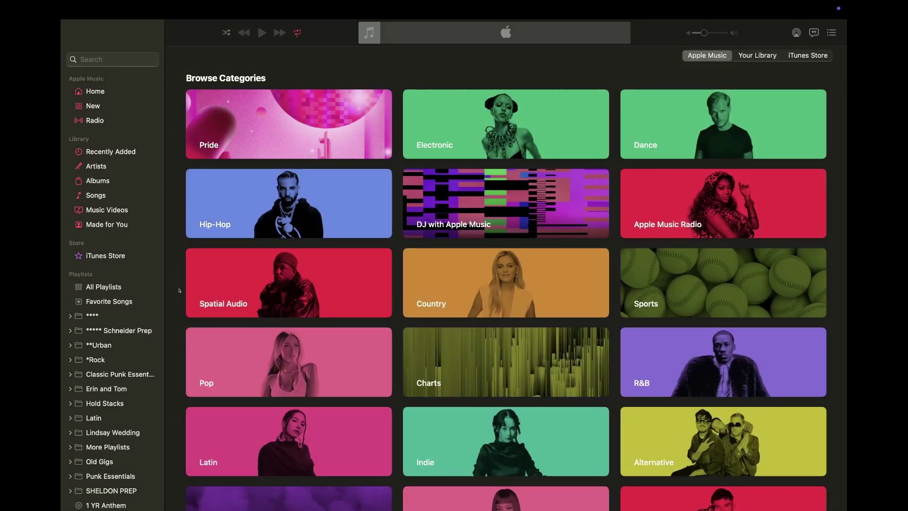
Open the Essentials category and look through its genre sections, from Pop Essentials to Jazz Essentials.
{"action": "scroll", "coordinate": [180, 290], "scroll_direction": "down", "scroll_amount": 10}
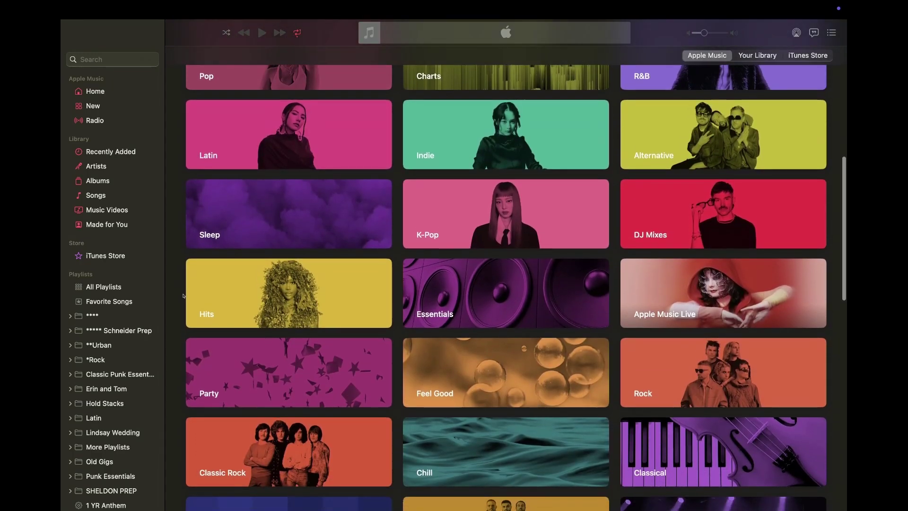
{"action": "left_click", "coordinate": [454, 298]}
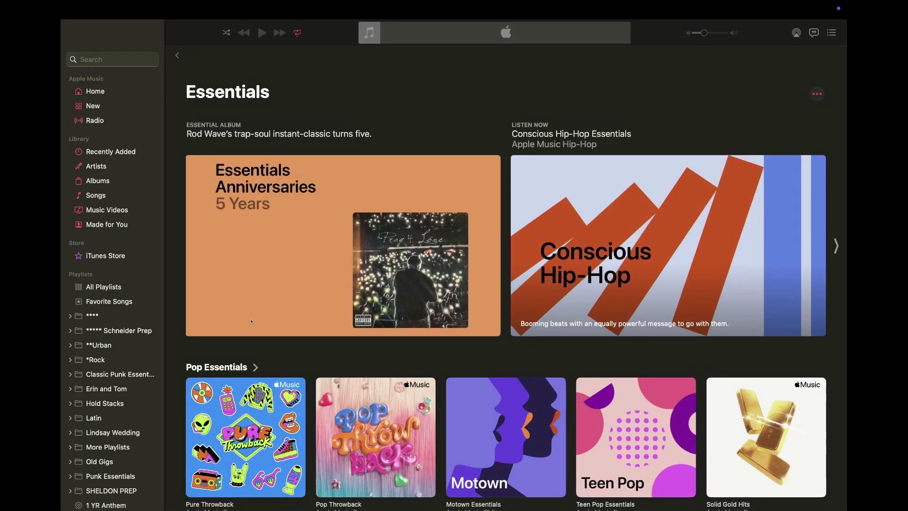
{"action": "scroll", "coordinate": [260, 346], "scroll_direction": "down", "scroll_amount": 5}
{"action": "scroll", "coordinate": [247, 371], "scroll_direction": "down", "scroll_amount": 13}
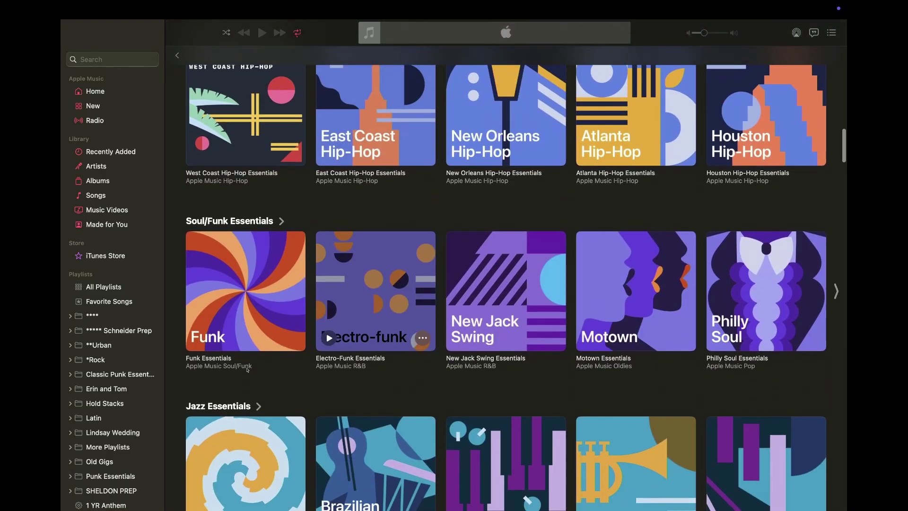
{"action": "scroll", "coordinate": [247, 370], "scroll_direction": "down", "scroll_amount": 4}
{"action": "scroll", "coordinate": [246, 370], "scroll_direction": "up", "scroll_amount": 13}
{"action": "scroll", "coordinate": [247, 371], "scroll_direction": "up", "scroll_amount": 9}
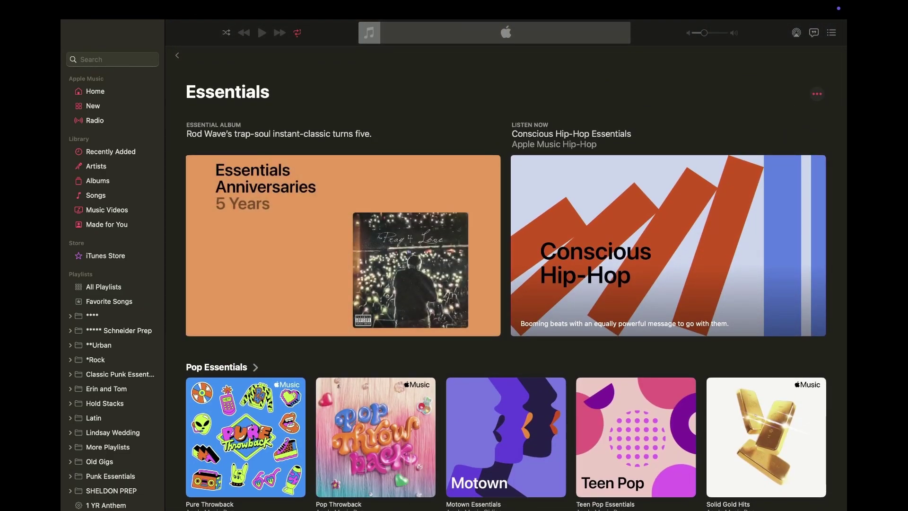
{"action": "scroll", "coordinate": [176, 391], "scroll_direction": "down", "scroll_amount": 9}
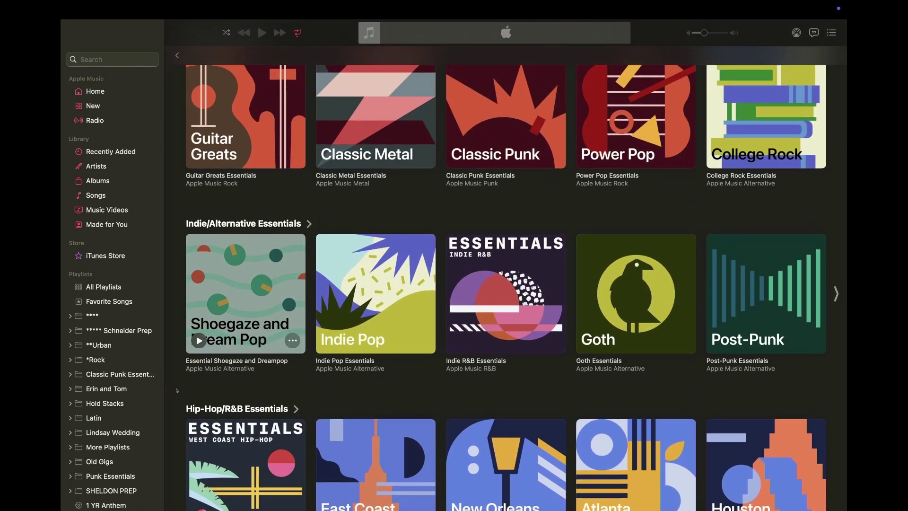
{"action": "scroll", "coordinate": [177, 390], "scroll_direction": "up", "scroll_amount": 9}
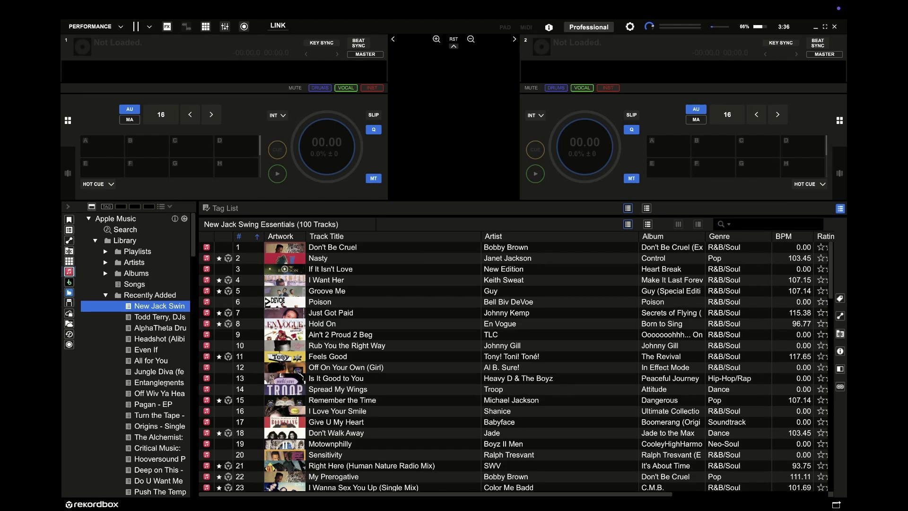
In rekordbox, show the playlists in a second browser, try copying all New Jack Swing Essentials tracks there, and close the second browser.
{"action": "left_click", "coordinate": [91, 207]}
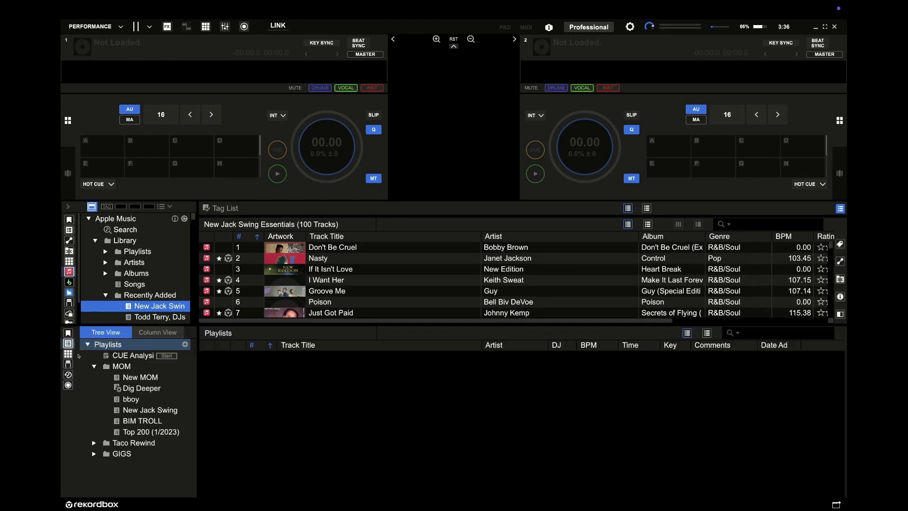
{"action": "left_click", "coordinate": [327, 280]}
{"action": "key", "text": "ctrl+a"}
{"action": "left_click_drag", "start_coordinate": [284, 312], "coordinate": [193, 386]}
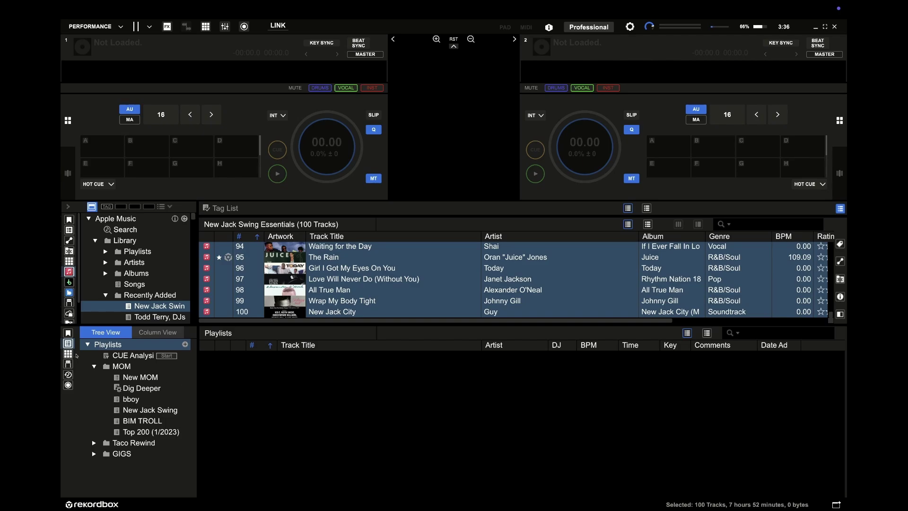
{"action": "left_click", "coordinate": [92, 207]}
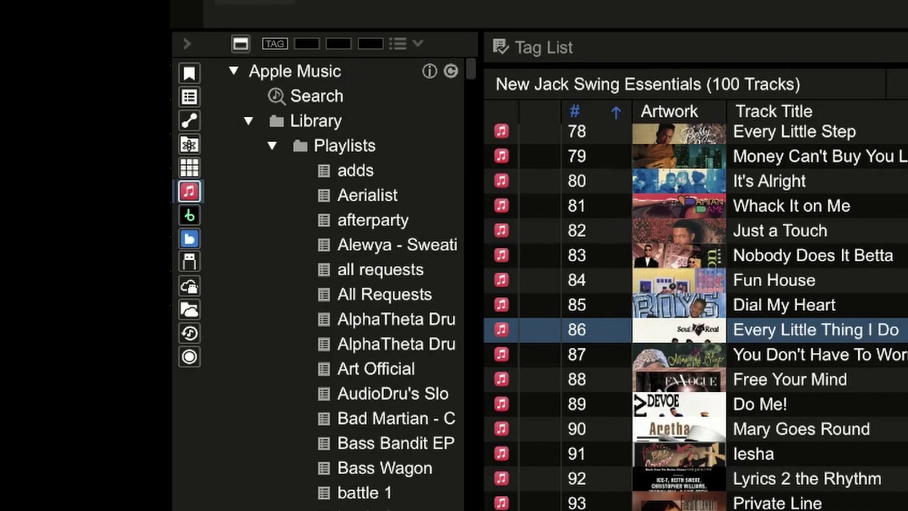
Import the AlphaTheta Drum & Bass playlist from the Apple Music library playlists.
{"action": "right_click", "coordinate": [139, 328]}
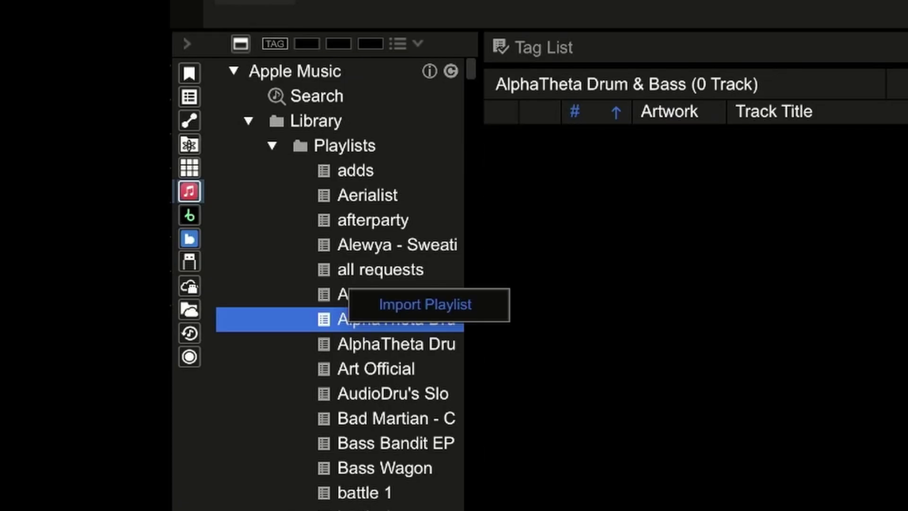
{"action": "left_click", "coordinate": [408, 305]}
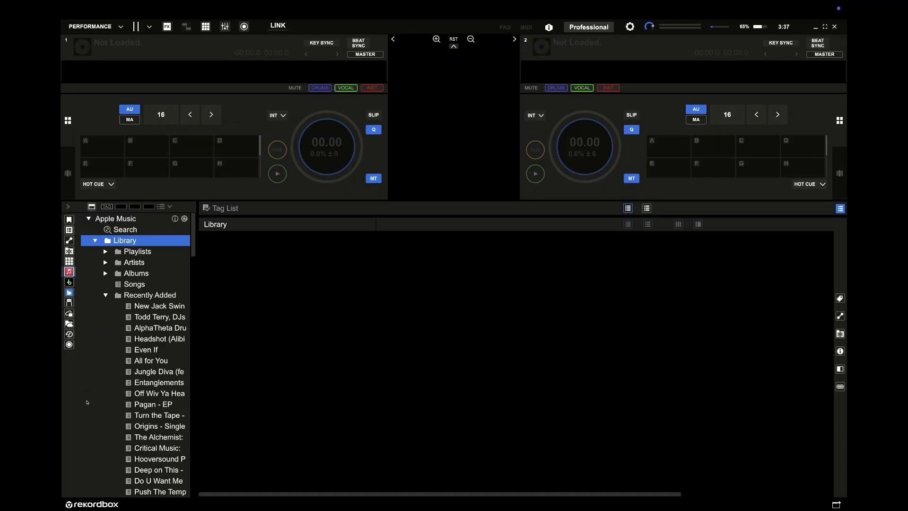